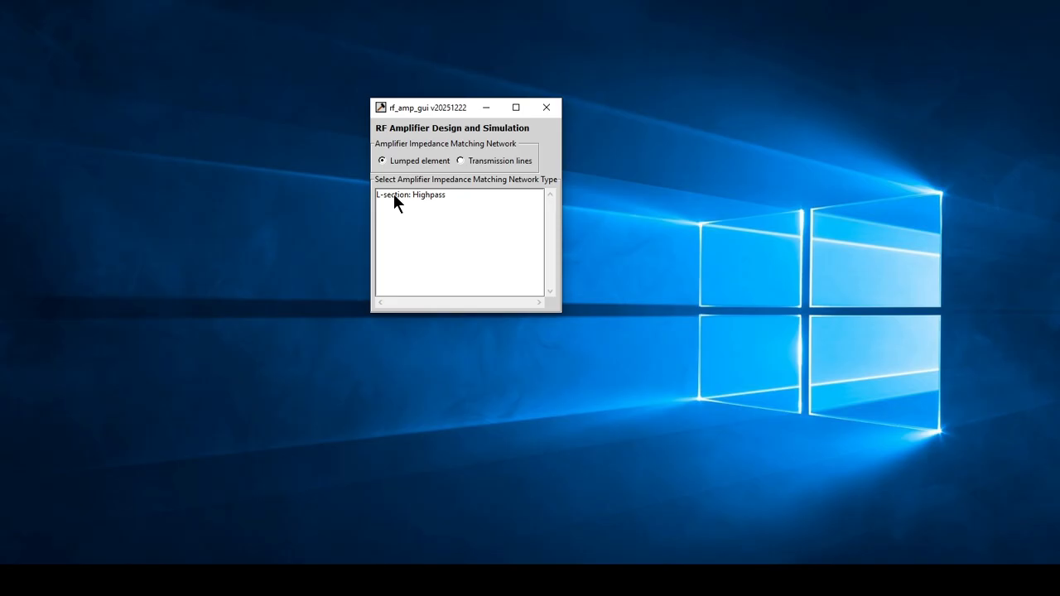
- Open the lumped-element L-section: Highpass amplifier design window and place it where it is fully accessible
left_click(486, 162)
left_click(389, 157)
double_click(412, 195)
left_click_drag(364, 130, 527, 69)
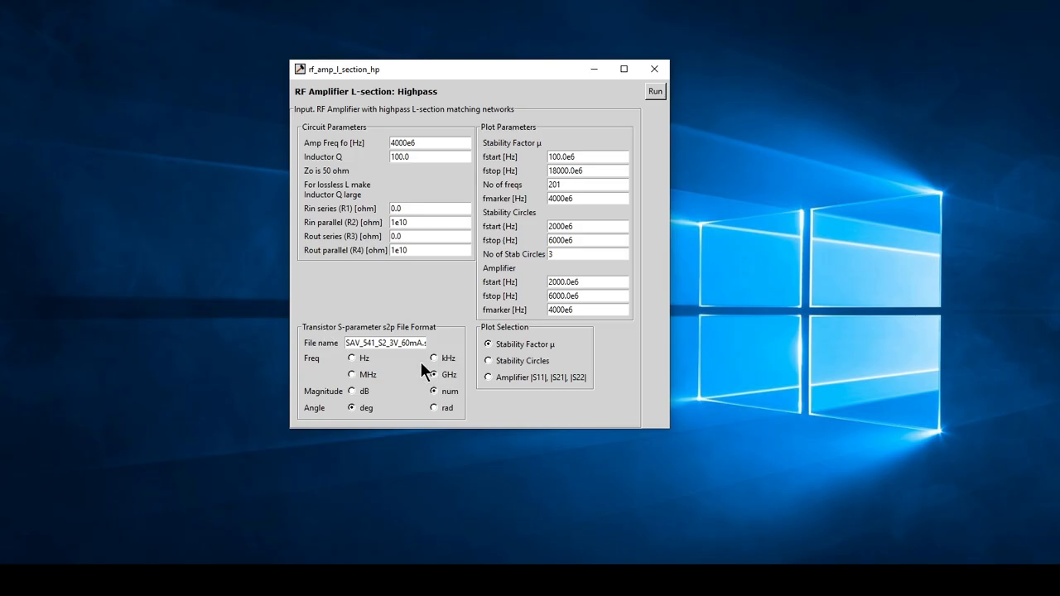
- Check the full transistor s2p file name, run the stability factor µ plot, and reposition the design window to fit on screen
left_click_drag(405, 342, 410, 342)
left_click(394, 343)
key("Right")
key("Right")
key("Right")
key("Home")
left_click(654, 91)
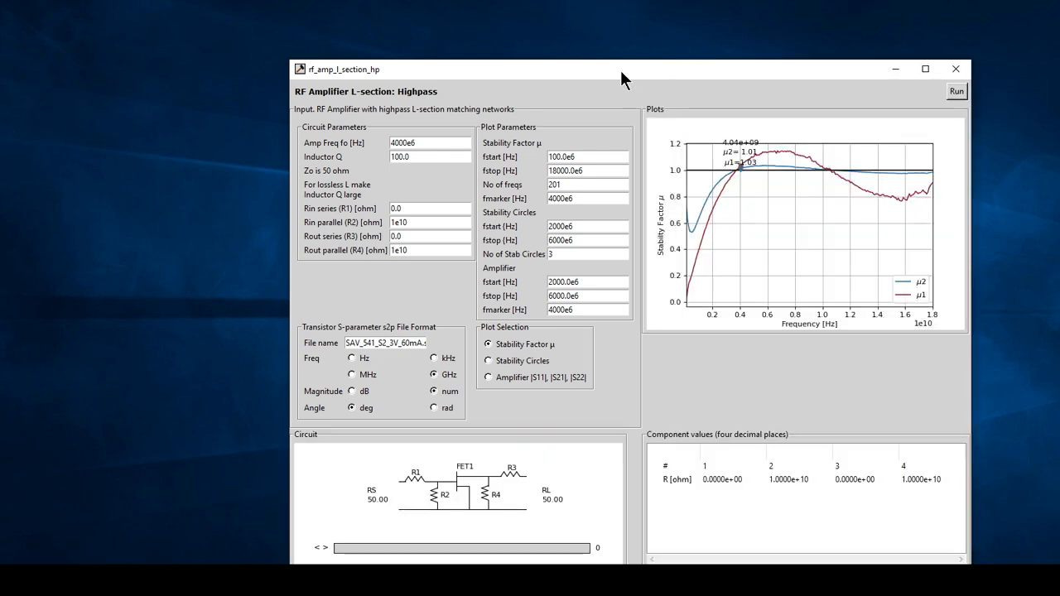
left_click_drag(620, 69, 530, 37)
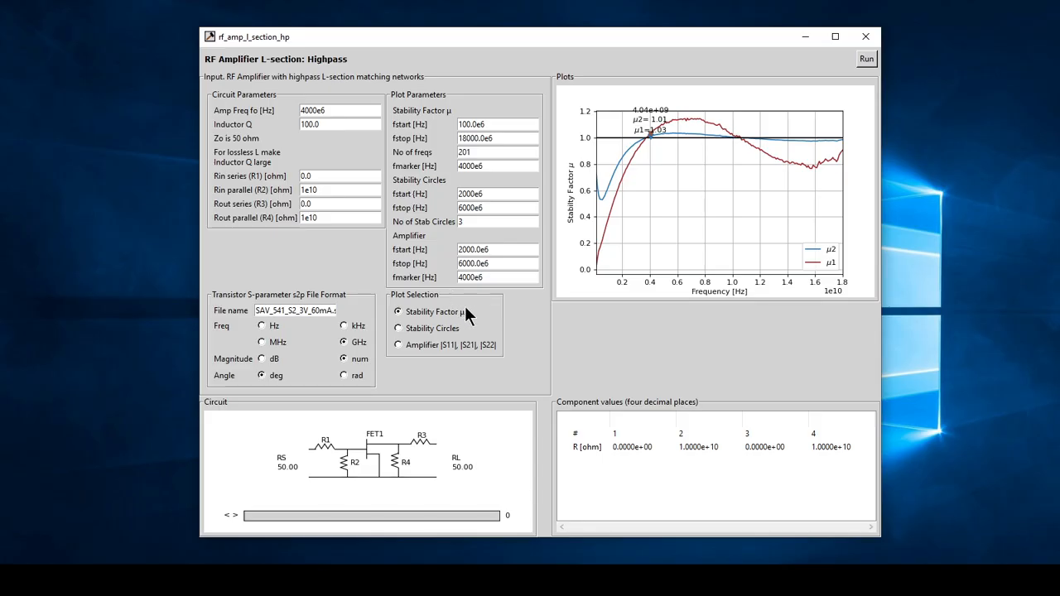
- Plot the stability circles, then set the number of stability circles to 20 and rerun the plot
left_click(397, 328)
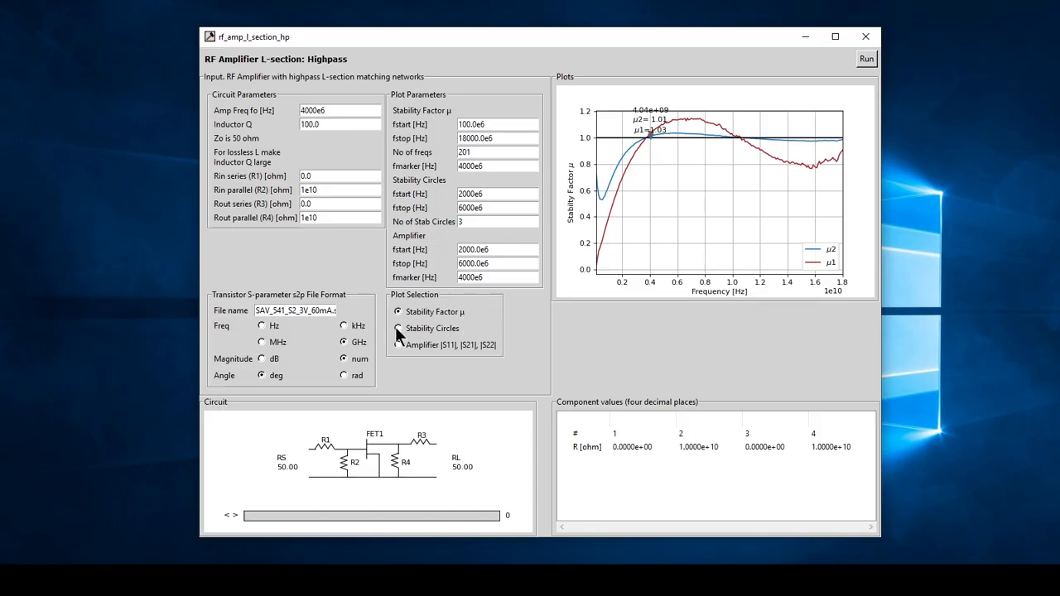
left_click(866, 59)
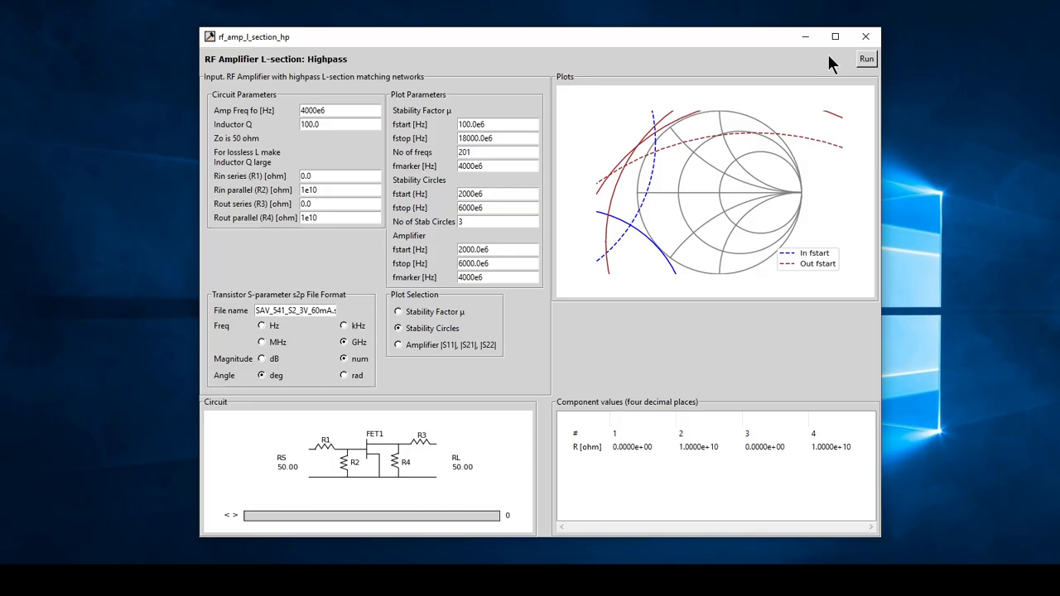
left_click(500, 224)
key("BackSpace")
type("20")
left_click(866, 58)
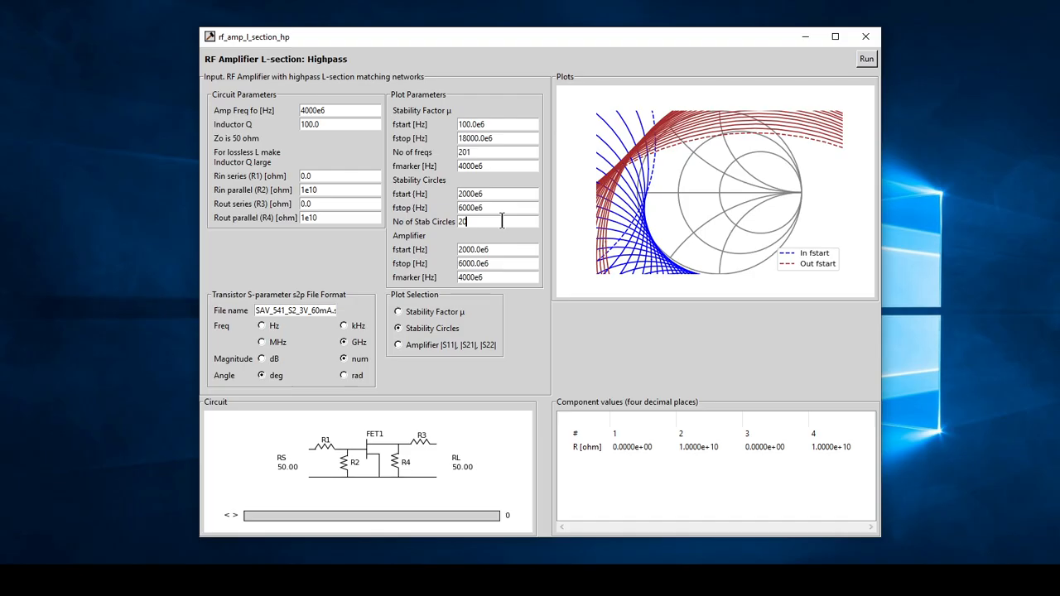
- Set the number of stability circles back to 3 and rerun, then plot the amplifier |S11|, |S21| and |S22| response
key("BackSpace")
key("BackSpace")
type("3")
left_click(866, 60)
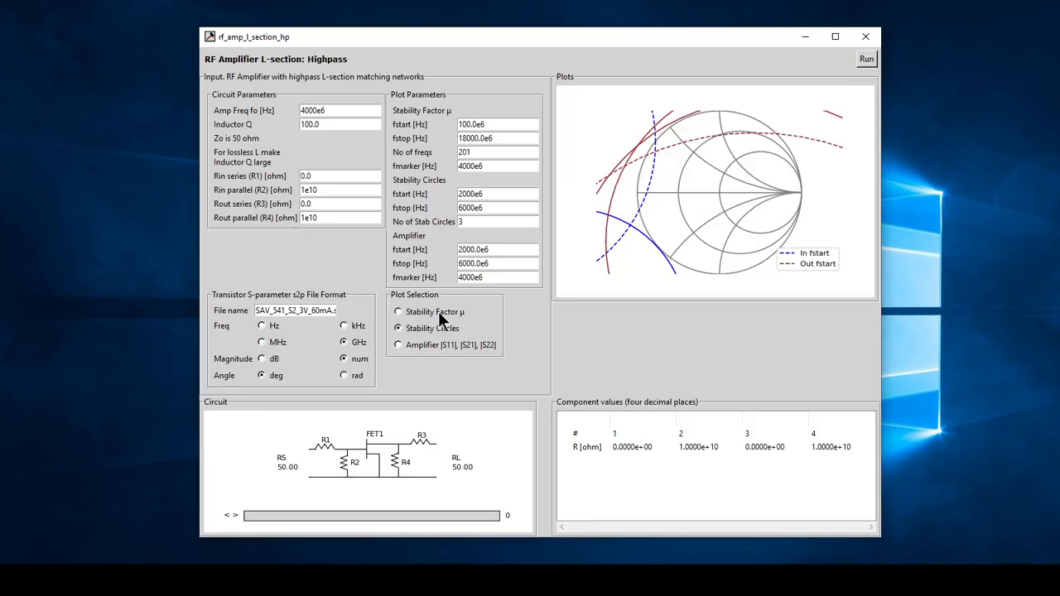
left_click(396, 343)
left_click(865, 61)
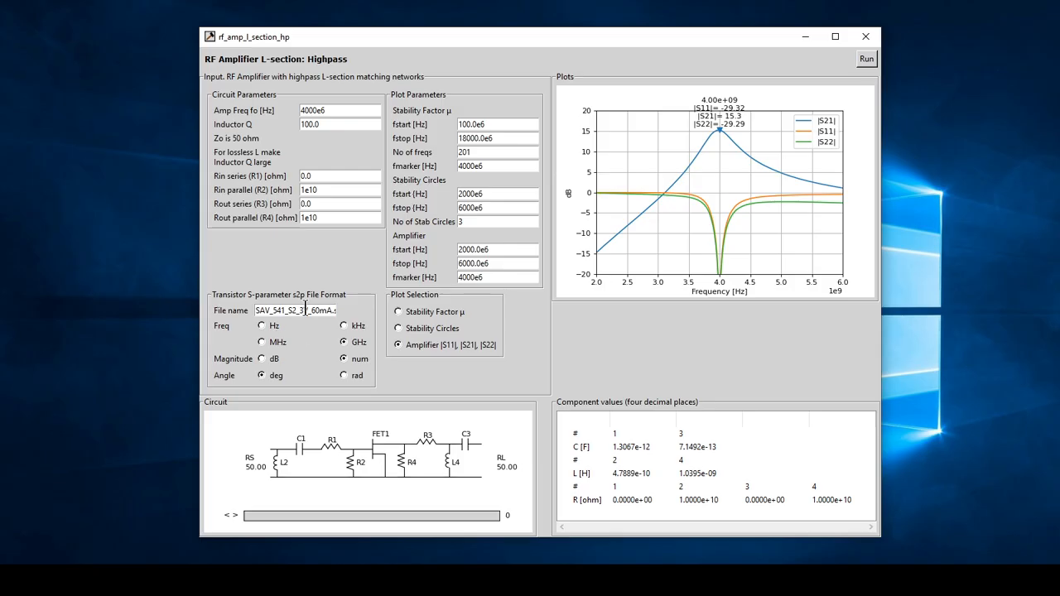
- Switch to Notepad and examine the SAV_541_S2_3V_60mA.s2p data from its header to the end of the file
mouse_move(788, 583)
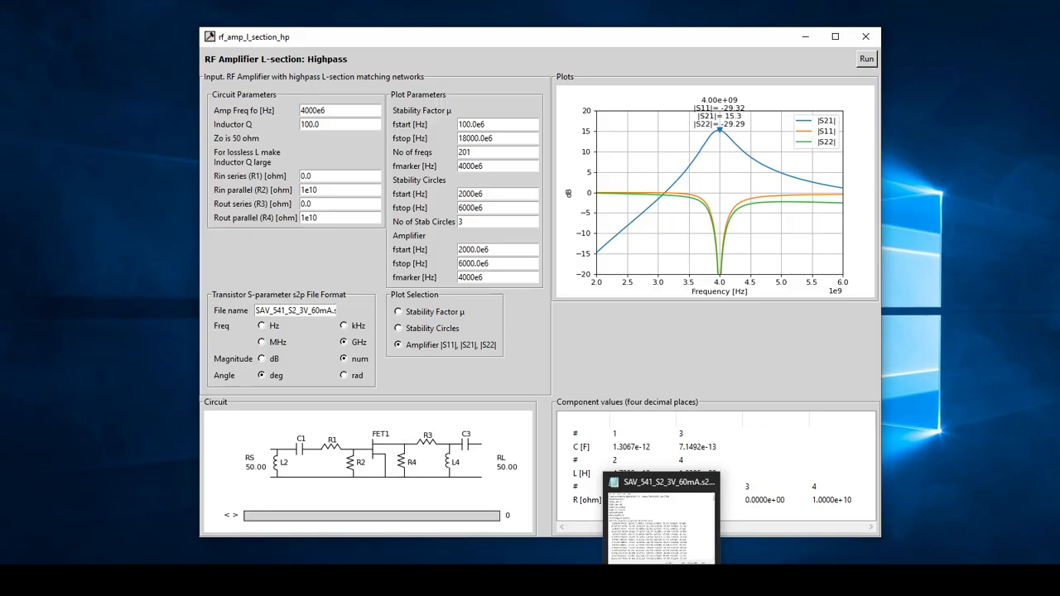
left_click(660, 583)
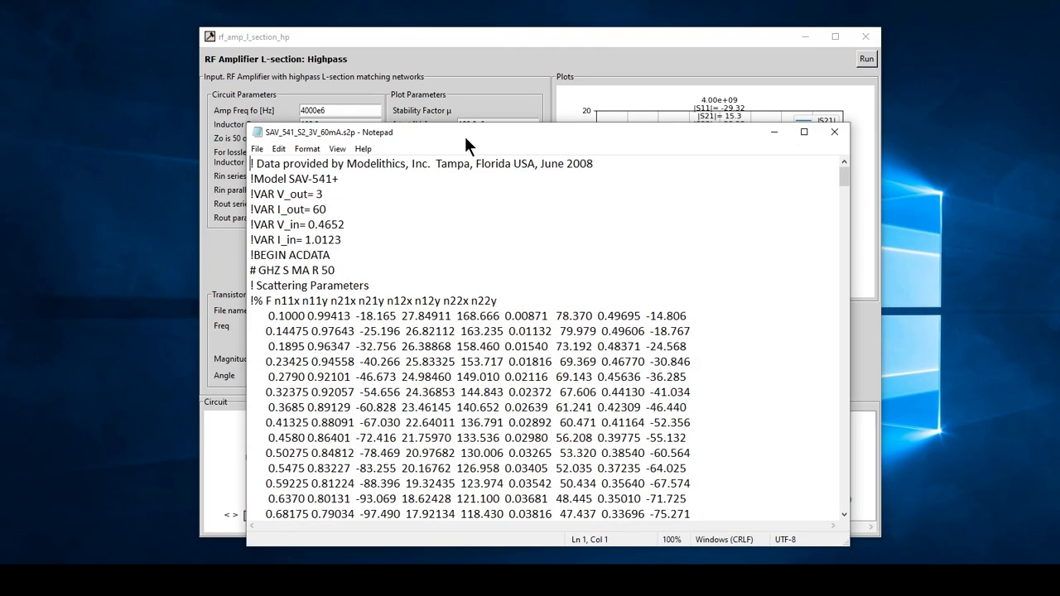
left_click_drag(464, 142, 802, 118)
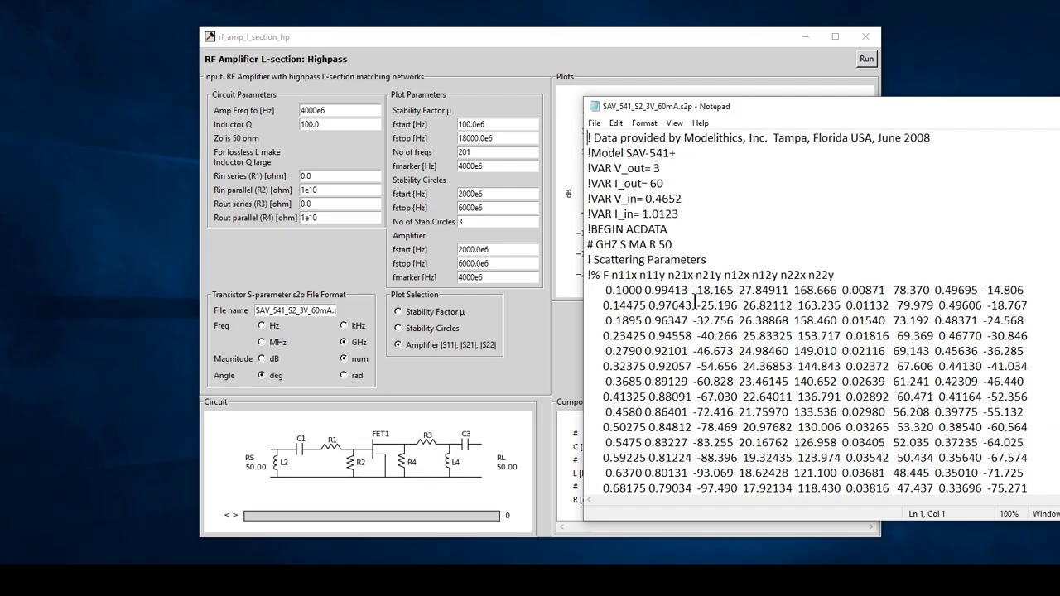
scroll(690, 298, "down", 20)
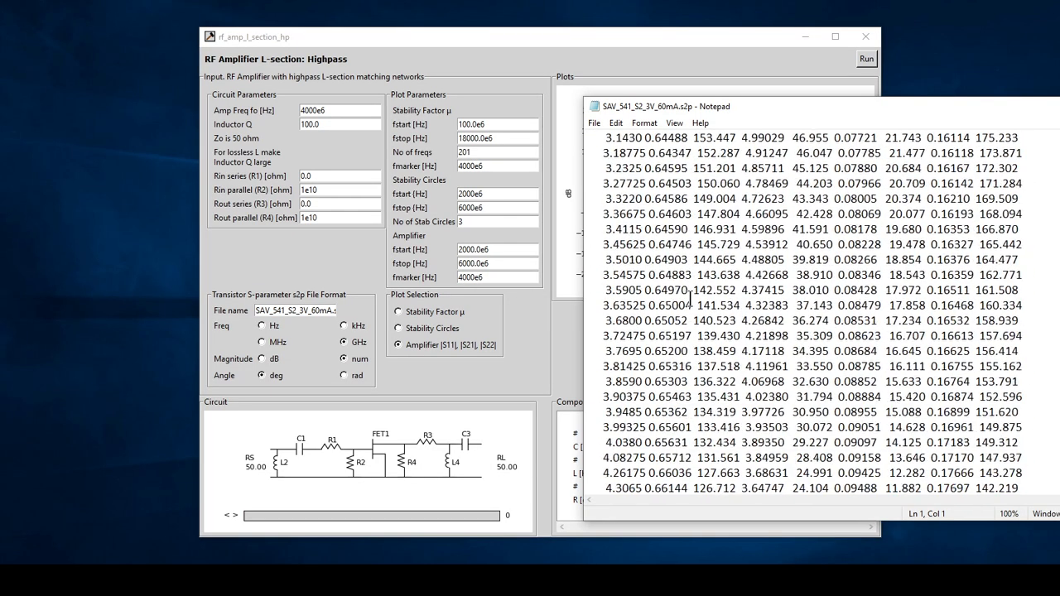
scroll(690, 298, "down", 20)
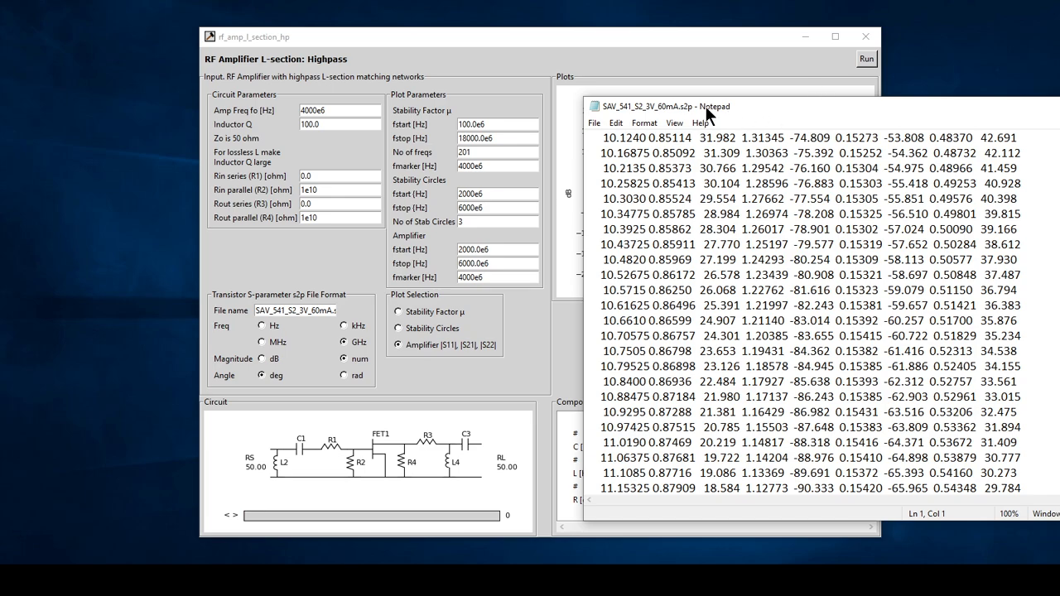
left_click_drag(706, 106, 536, 87)
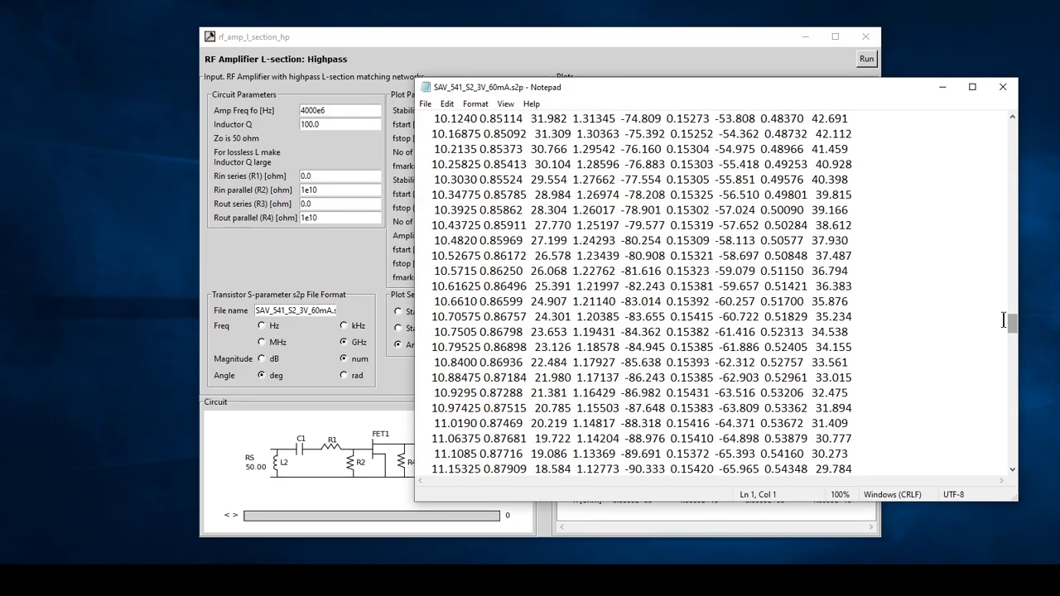
left_click_drag(1015, 326, 1027, 483)
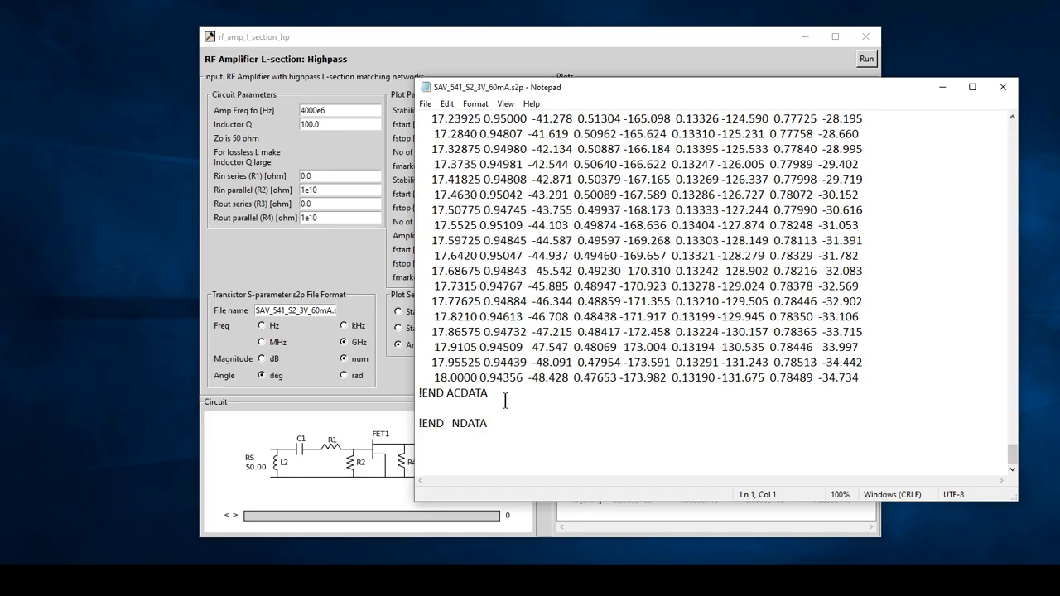
left_click_drag(1013, 460, 1013, 124)
left_click_drag(642, 90, 579, 138)
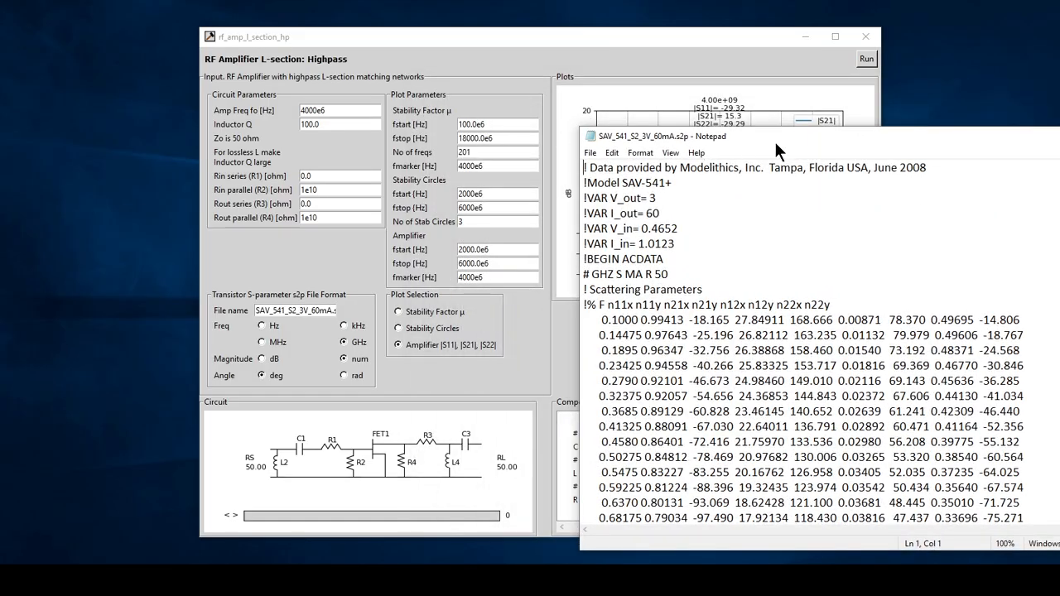
- Compare the s2p file's header, data format and closing lines with the amplifier's file format settings, then close Notepad
left_click_drag(773, 140, 800, 142)
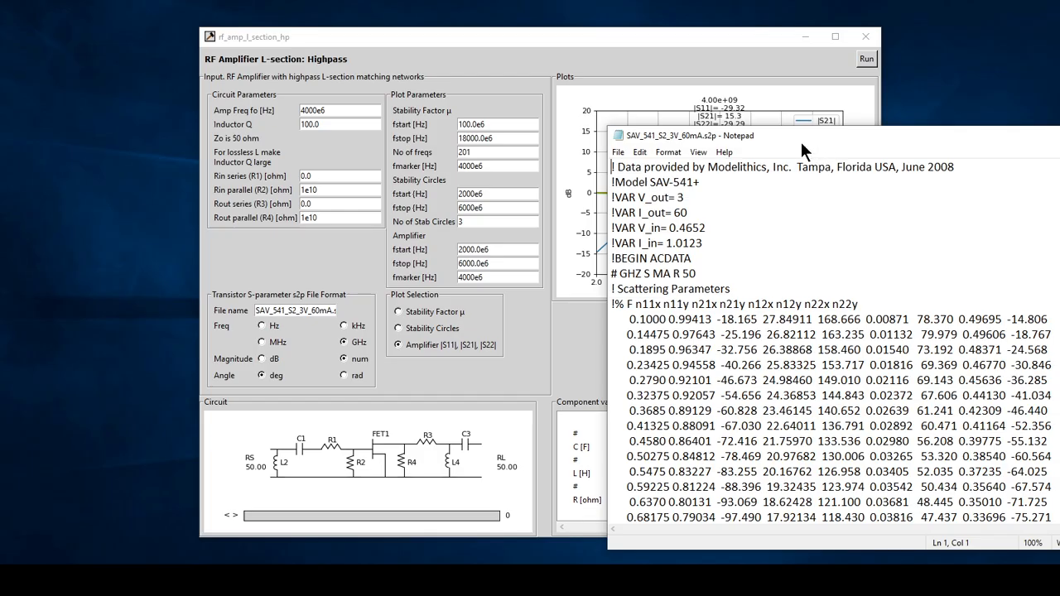
left_click_drag(801, 139, 734, 69)
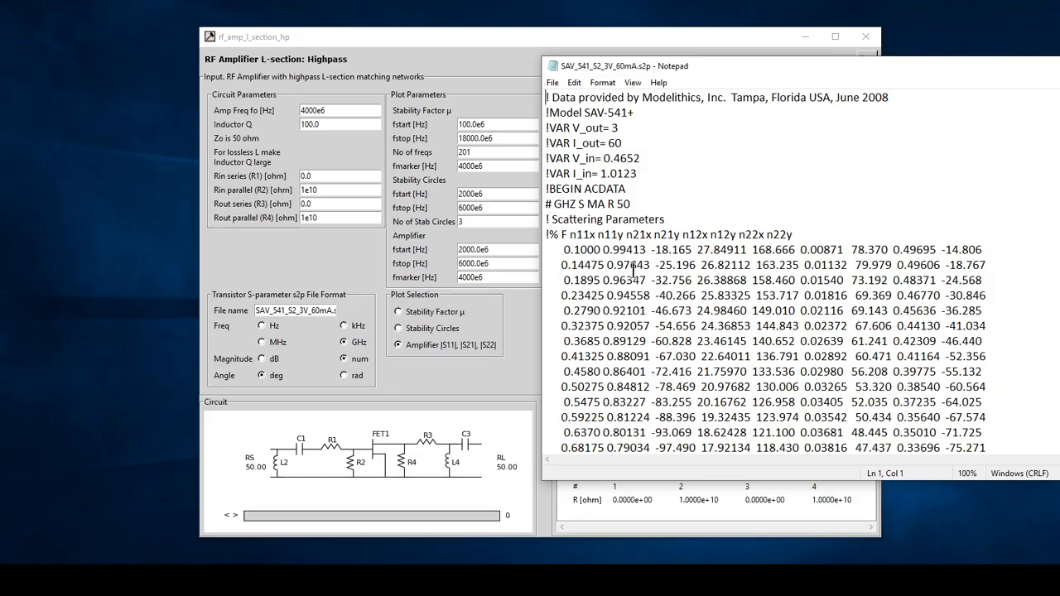
left_click_drag(812, 70, 665, 66)
left_click_drag(992, 106, 979, 437)
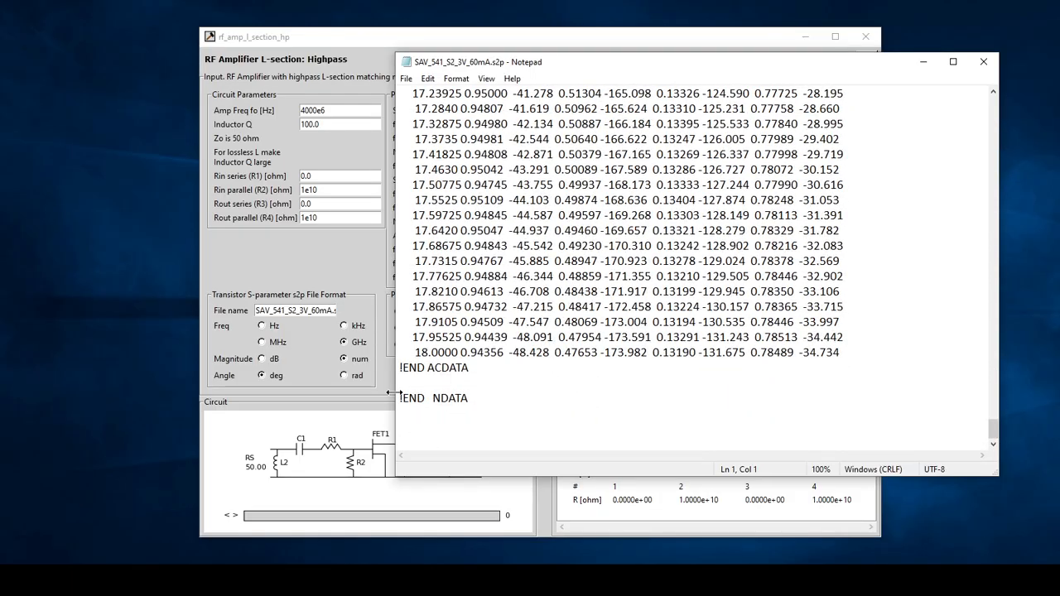
left_click_drag(992, 428, 992, 97)
left_click_drag(710, 60, 801, 99)
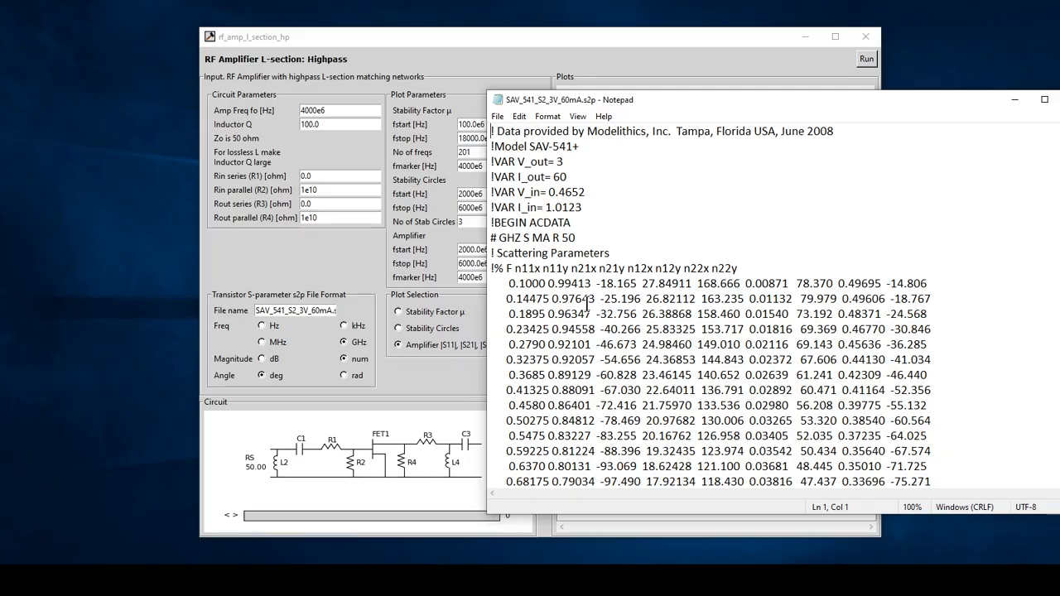
left_click_drag(807, 95, 665, 86)
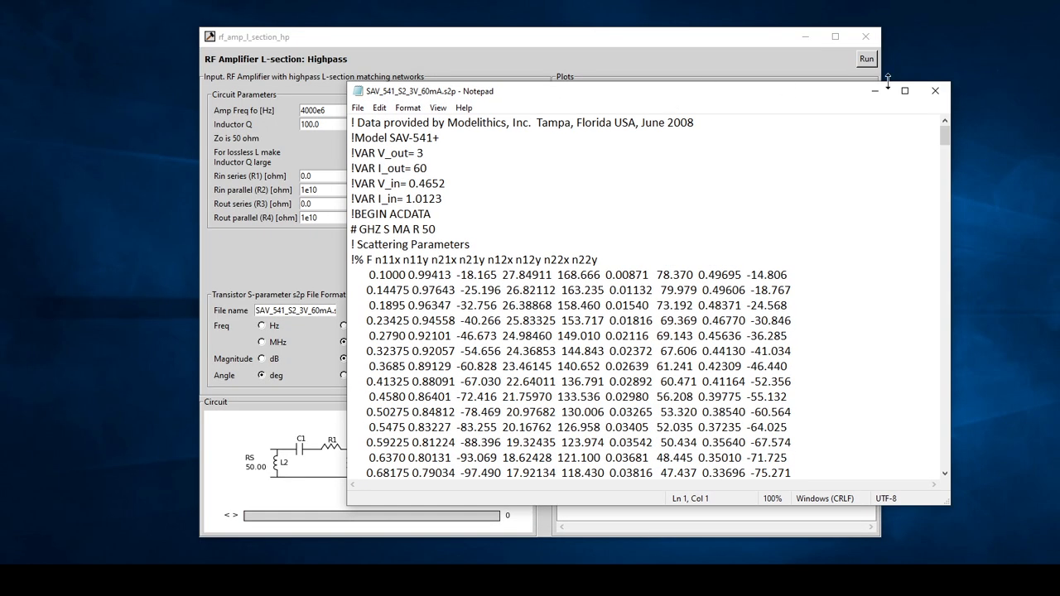
left_click(935, 93)
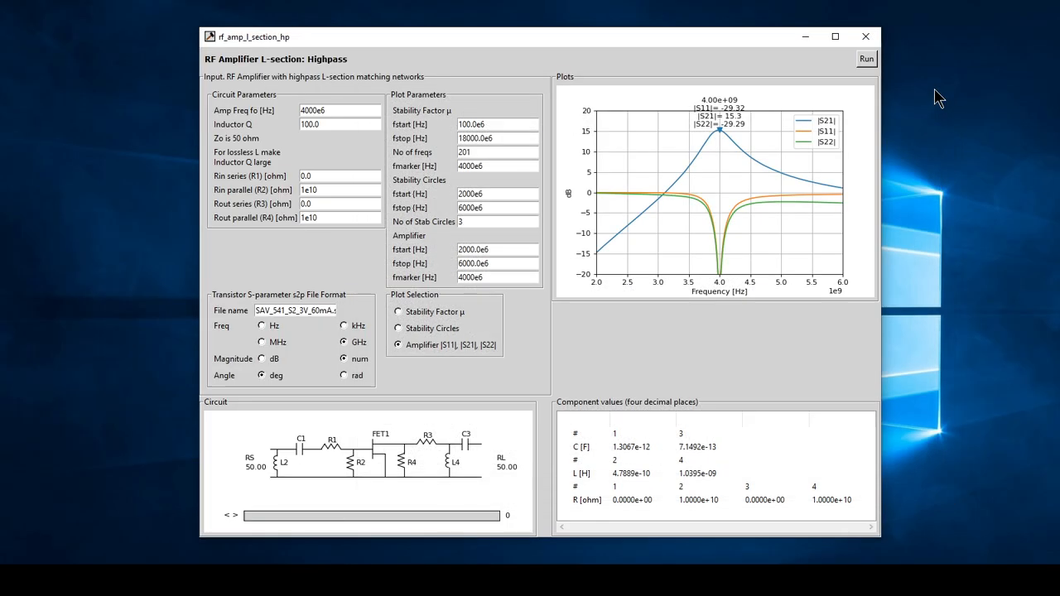
- Plot the stability factor µ and then the stability circles for the transistor without added stabilizing resistors
left_click(397, 311)
left_click(863, 58)
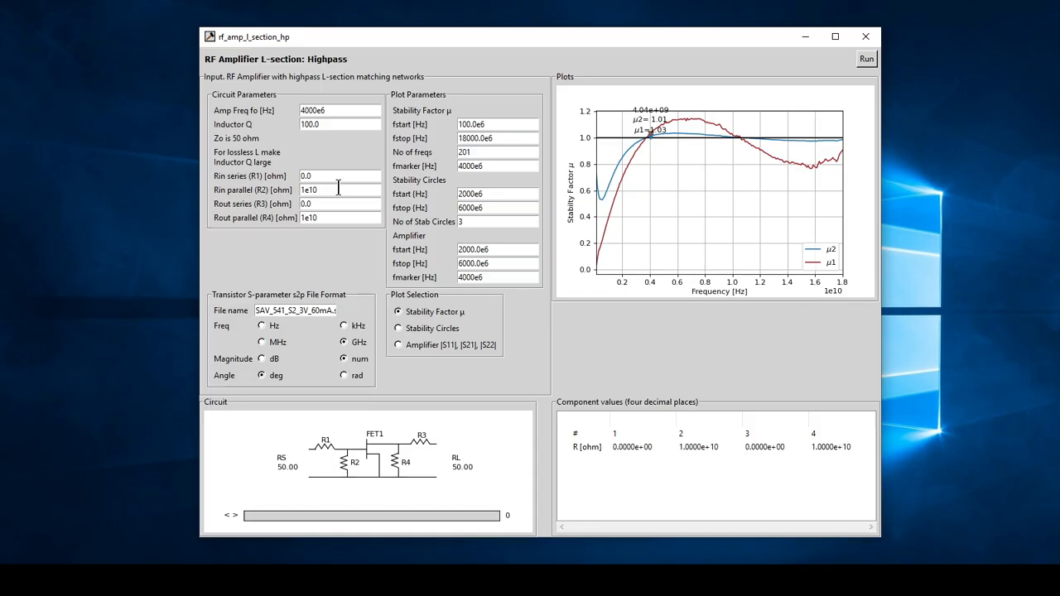
left_click(398, 328)
left_click(864, 58)
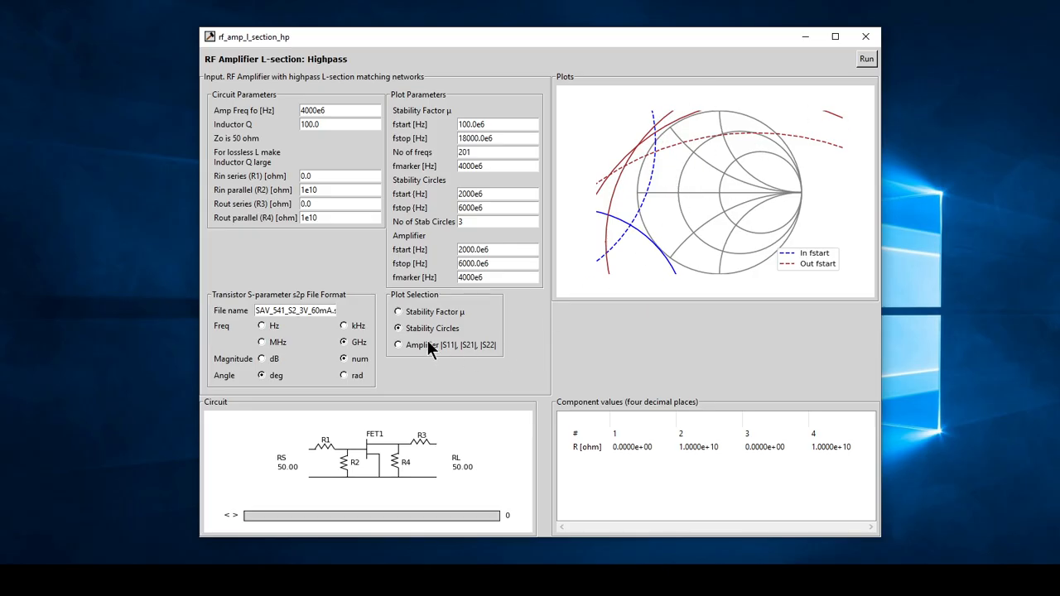
- Return to the stability factor µ plot, set the output series resistor R3 to 10 ohm, and rerun the simulation
left_click(399, 312)
left_click(862, 58)
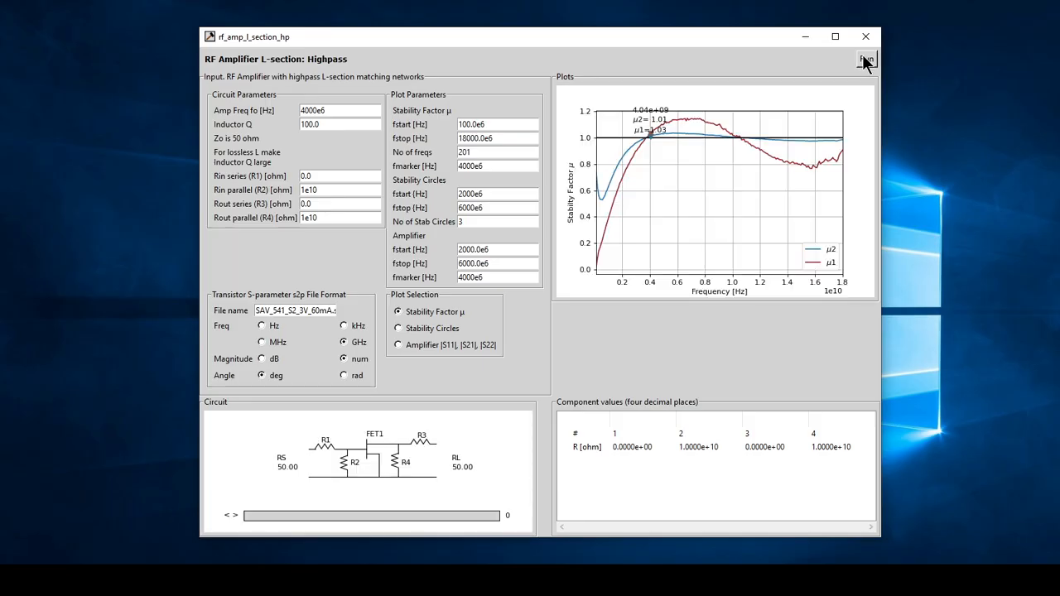
left_click(327, 202)
key("BackSpace")
type("10")
left_click(866, 57)
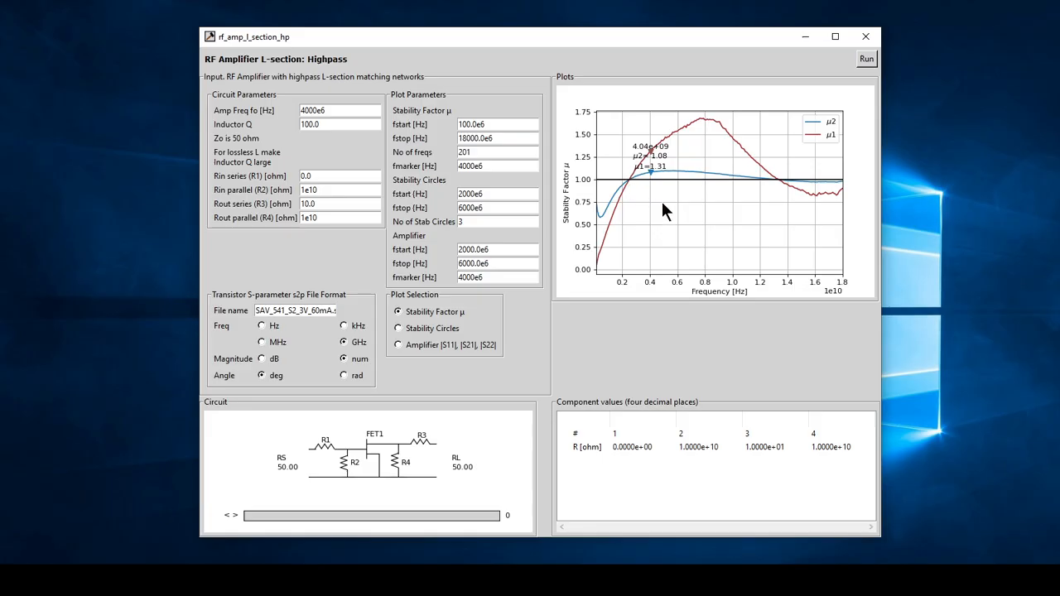
- Plot the stability circles and then the amplifier |S11|, |S21| and |S22| response with the output series resistor in place
left_click(304, 204)
left_click(865, 58)
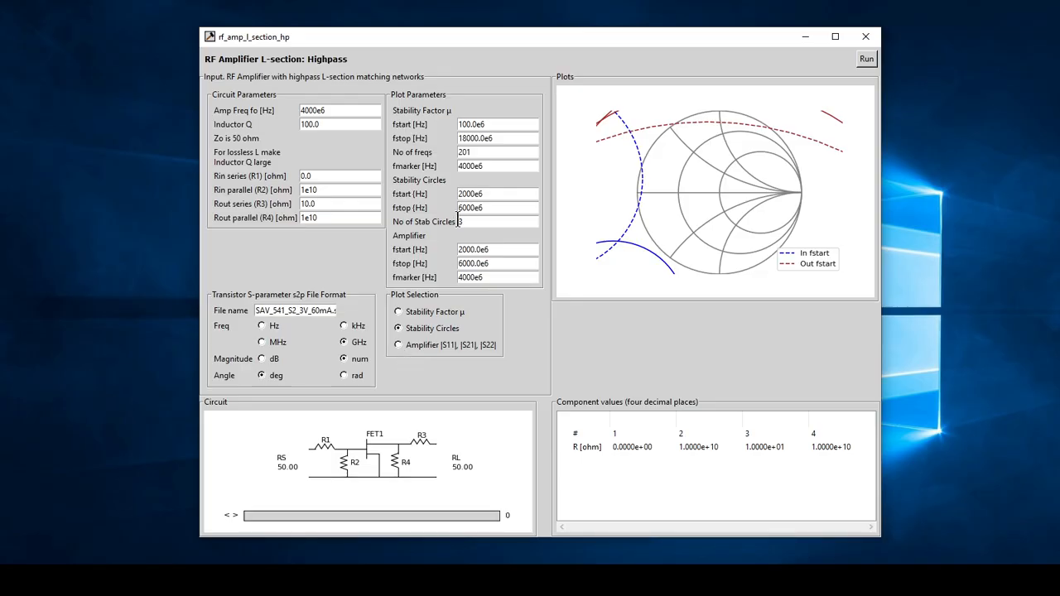
left_click(398, 345)
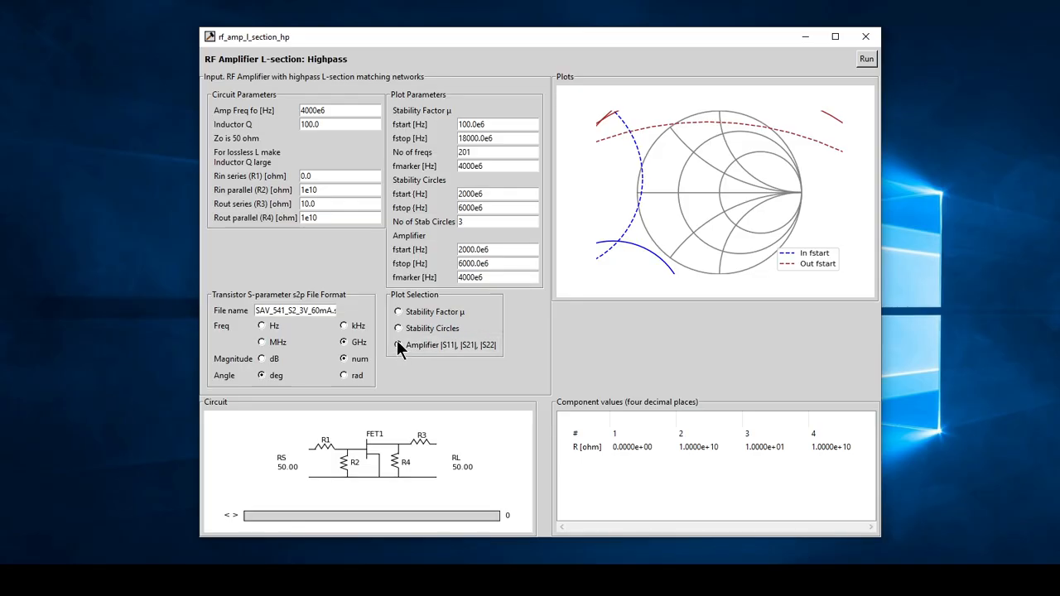
left_click(865, 59)
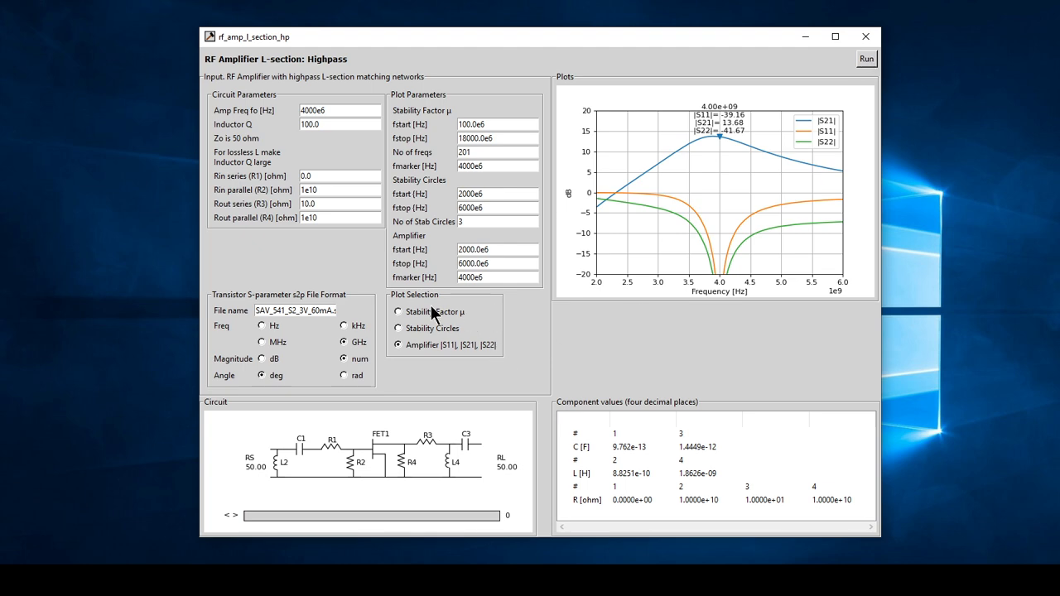
- Return to the stability factor µ plot, set the output parallel resistor R4 to 400 ohm, and rerun the simulation
left_click(398, 312)
left_click(865, 59)
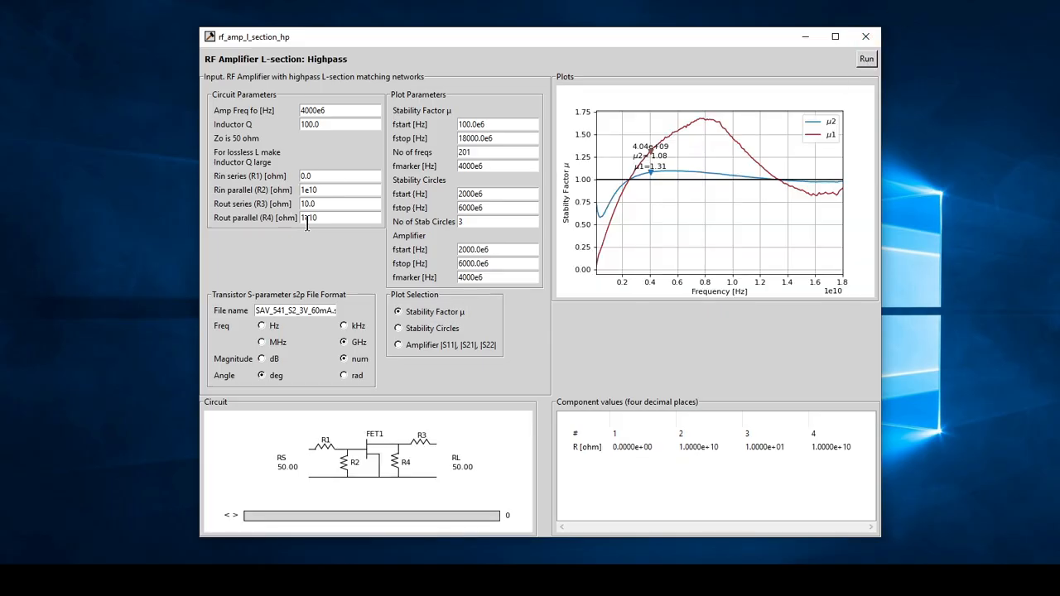
left_click(323, 217)
key("BackSpace")
key("BackSpace")
key("BackSpace")
key("BackSpace")
type("400")
left_click(861, 54)
left_click(861, 53)
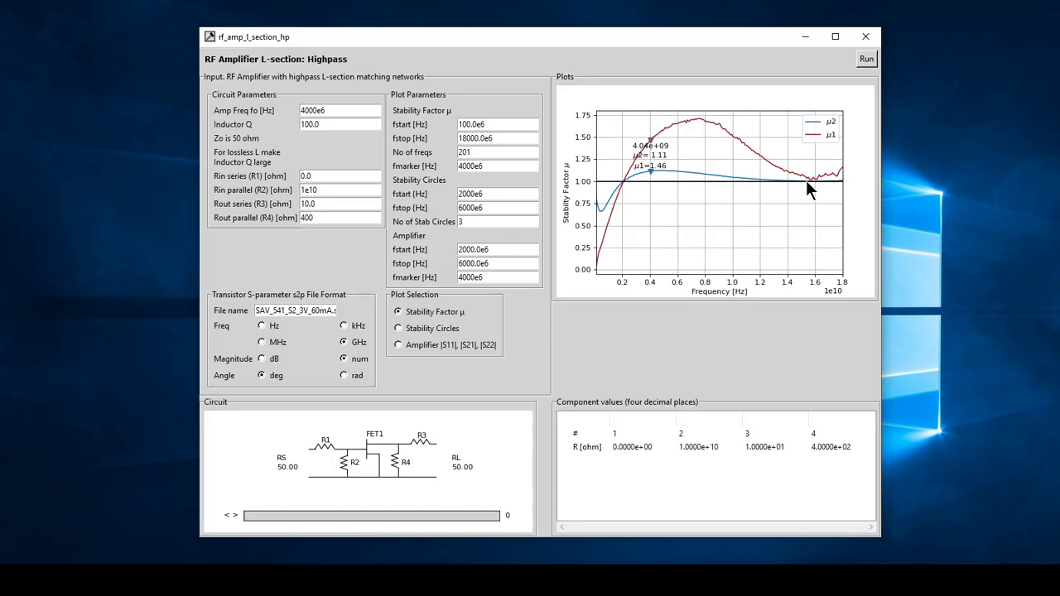
- Plot the stability circles with both output resistors in place, then replot the stability factor µ
left_click(398, 328)
left_click(863, 58)
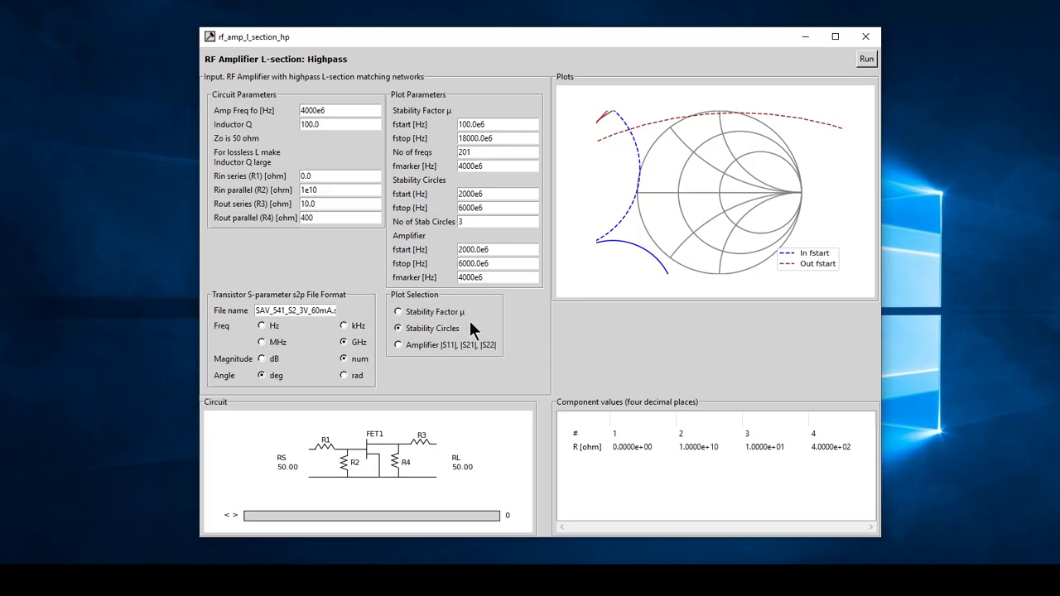
left_click(398, 312)
left_click(862, 58)
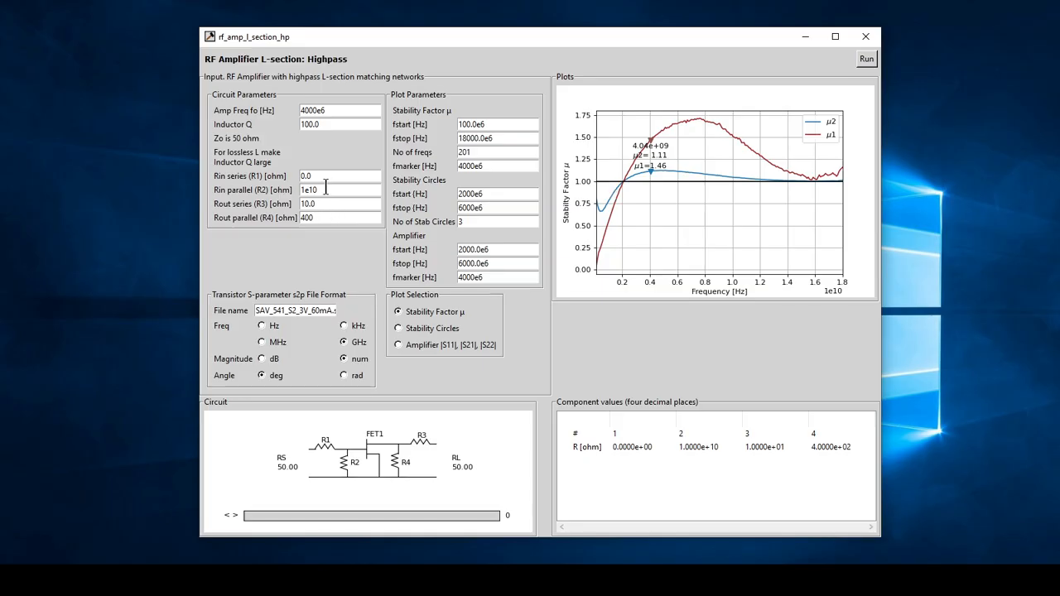
- Set the input series resistor R1 to 5 ohm and rerun the stability factor µ plot
left_click(349, 175)
key("BackSpace")
key("BackSpace")
key("BackSpace")
type("5")
left_click(865, 59)
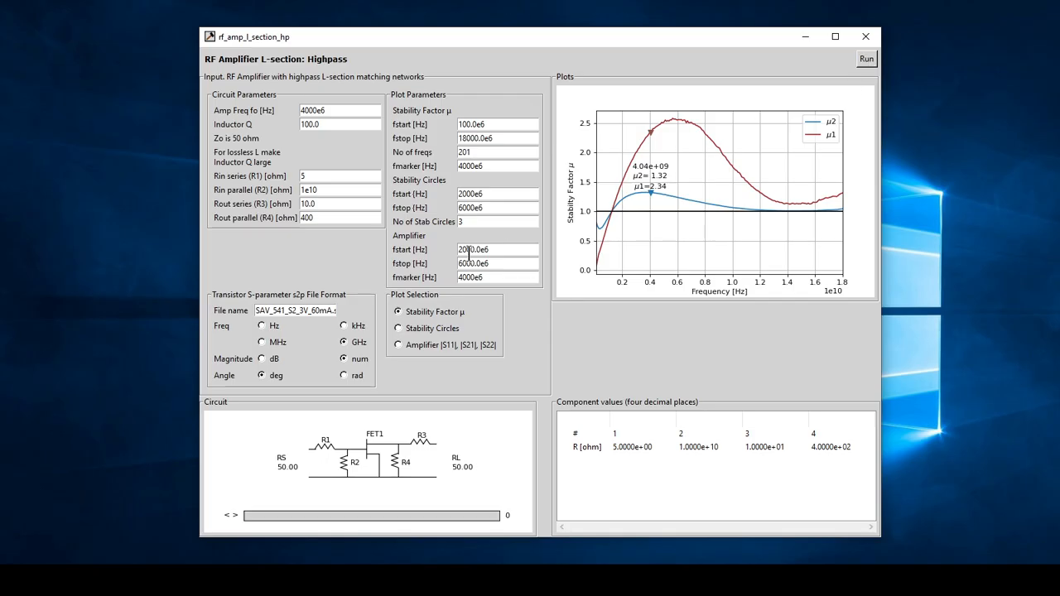
- Plot the stability circles and then the amplifier |S11|, |S21| and |S22| response with the input series resistor in place
left_click(397, 327)
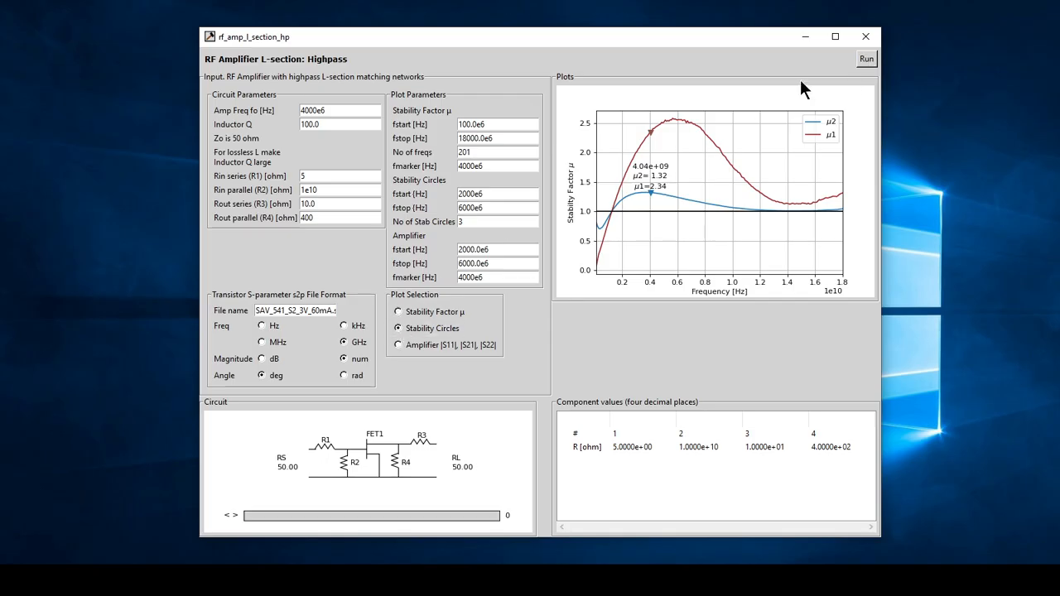
left_click(861, 56)
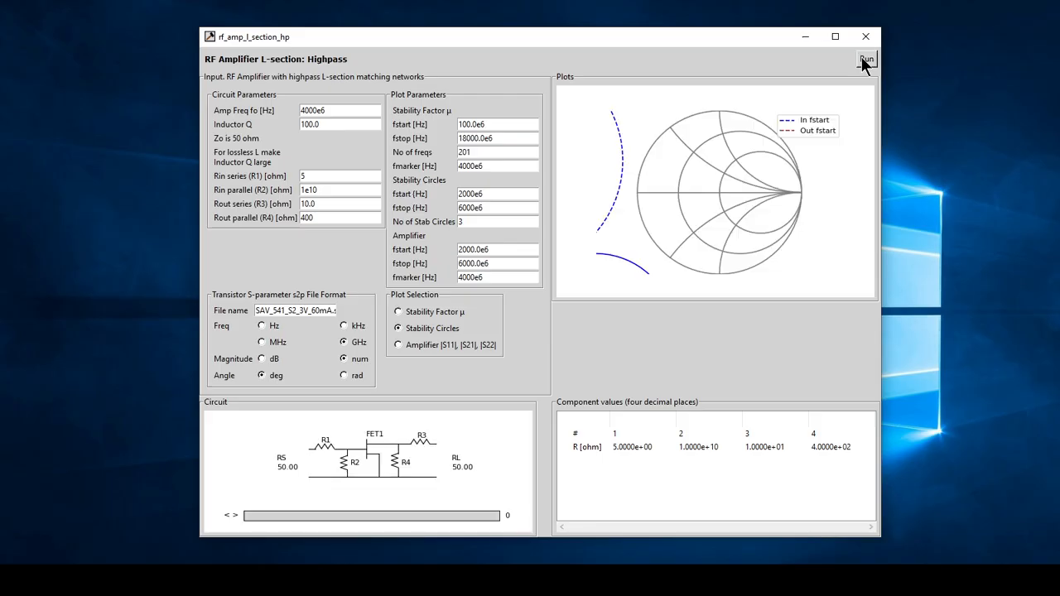
left_click(398, 345)
left_click(863, 57)
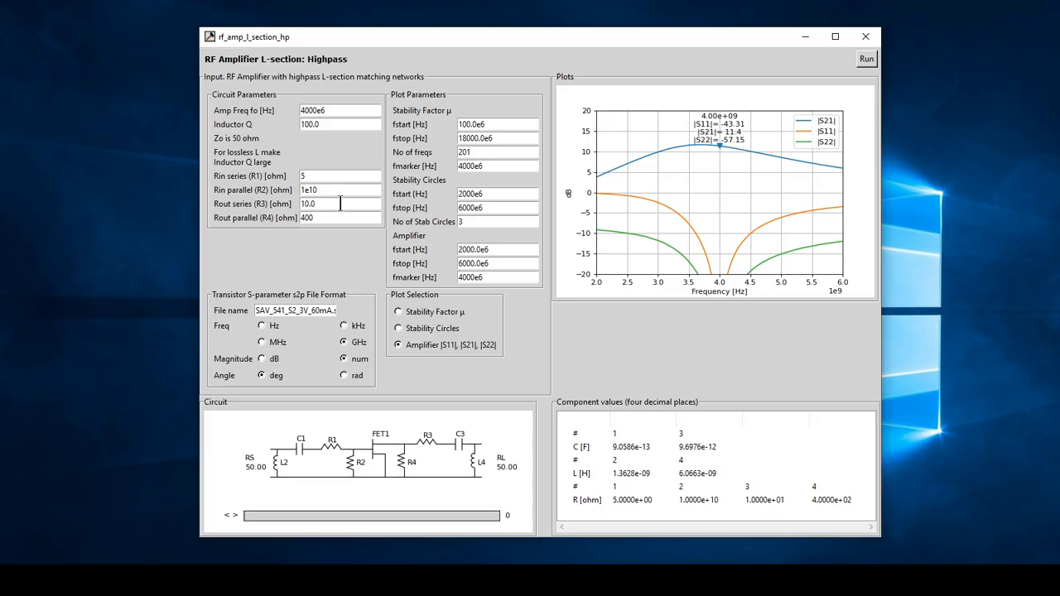
- Review the resistor-stabilised design again by replotting the stability factor µ, the stability circles and the amplifier response in turn
left_click(397, 312)
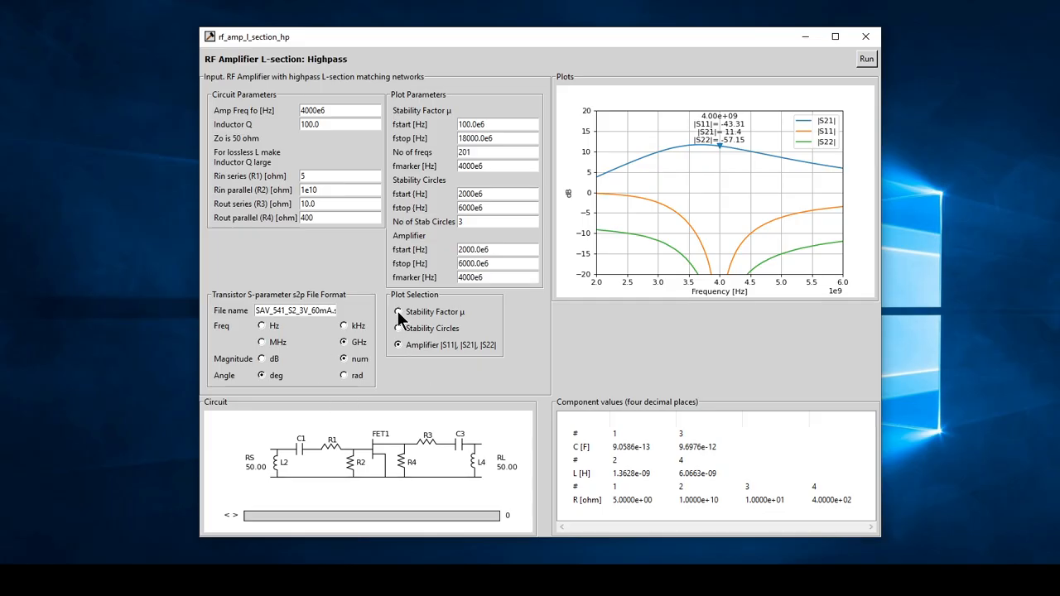
left_click(866, 58)
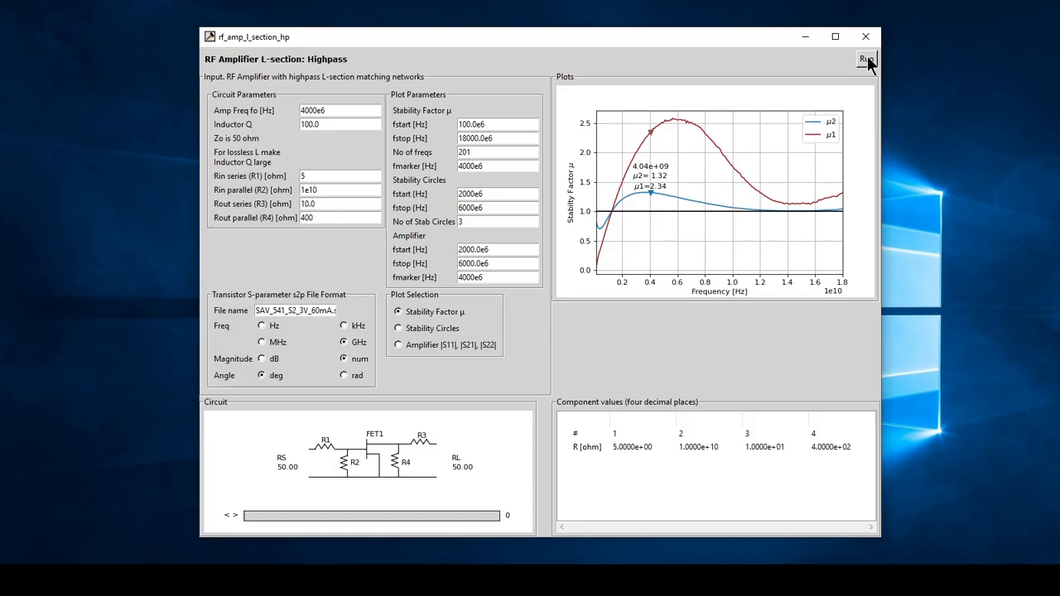
left_click(399, 327)
left_click(865, 59)
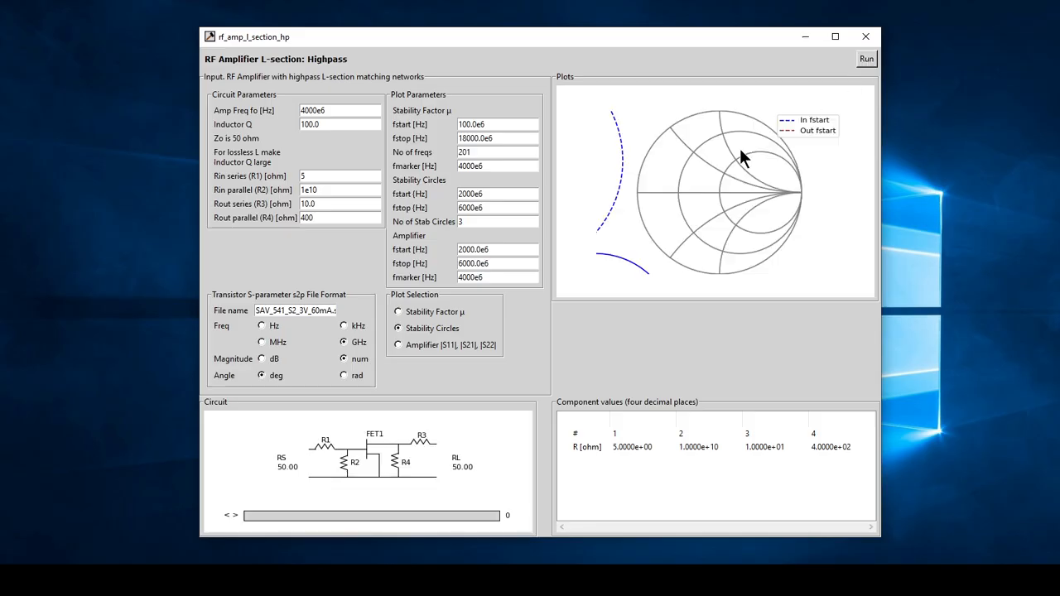
left_click(398, 344)
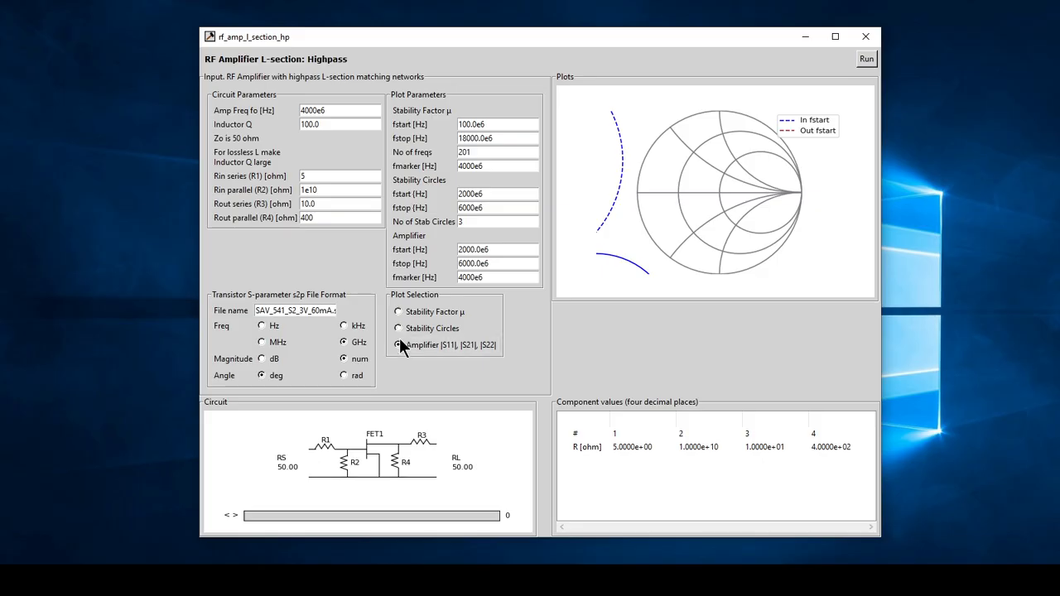
left_click(863, 55)
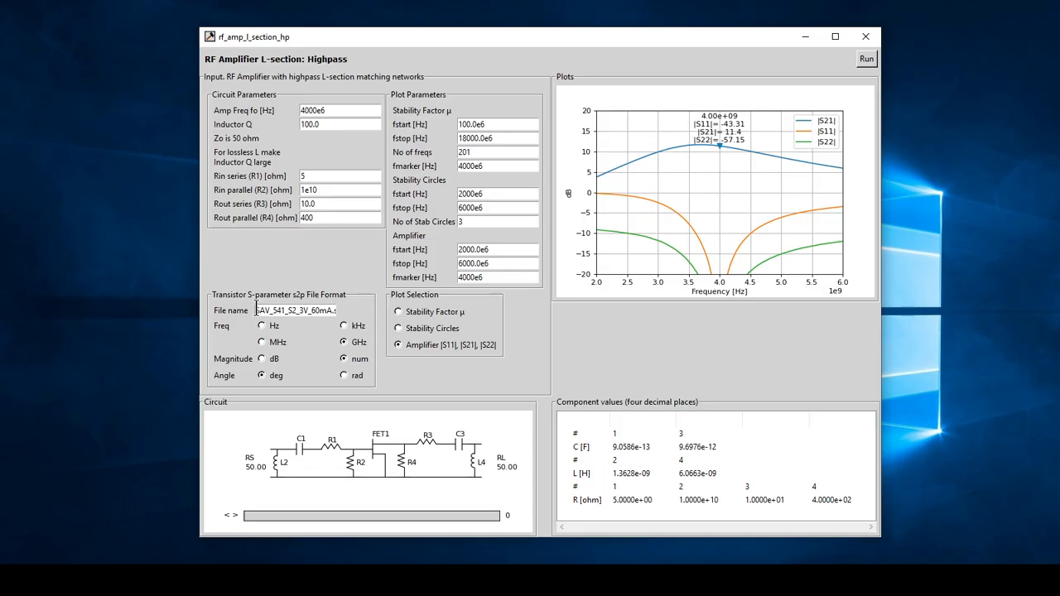
- Replace the transistor S-parameter file with BFR92P_VCE_4.0V_IC_10mA.s2p and bring the start of its name into view
left_click_drag(256, 311, 335, 311)
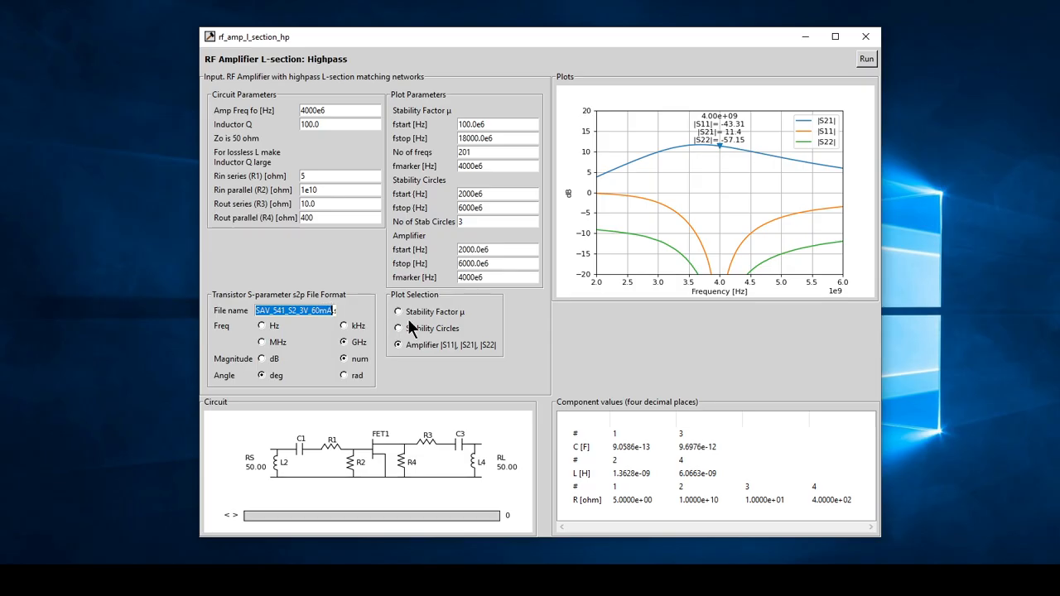
type("CE_4.0V_IC_10mA")
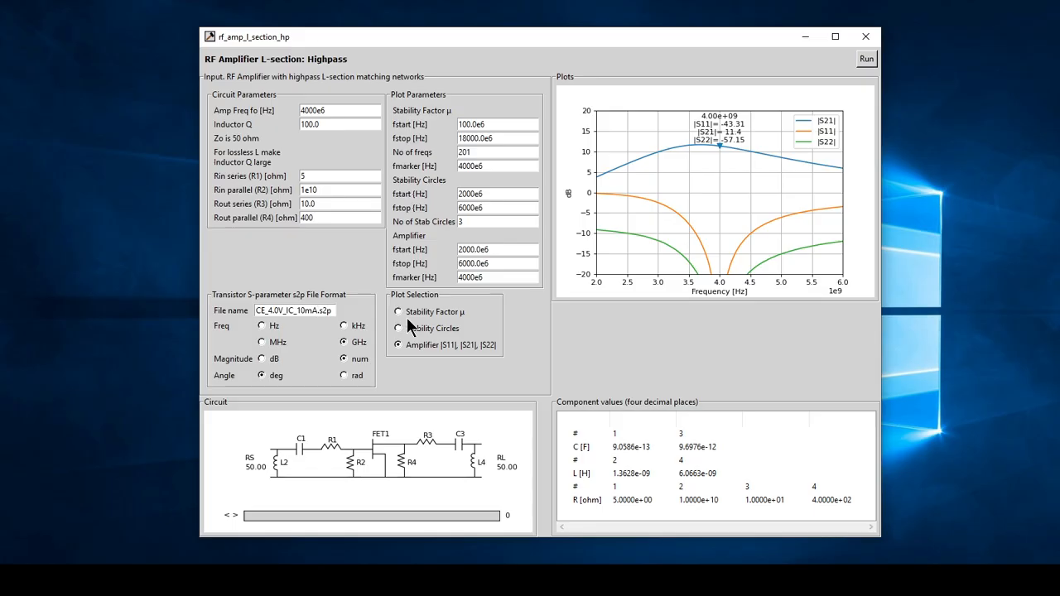
key("Left")
key("Left")
key("Left")
key("Left")
key("Left")
key("Left")
key("Left")
key("Left")
key("Left")
key("Left")
key("Left")
key("Left")
key("Left")
key("Left")
key("Left")
key("Left")
key("Left")
key("Left")
key("Left")
key("Left")
key("Left")
key("Left")
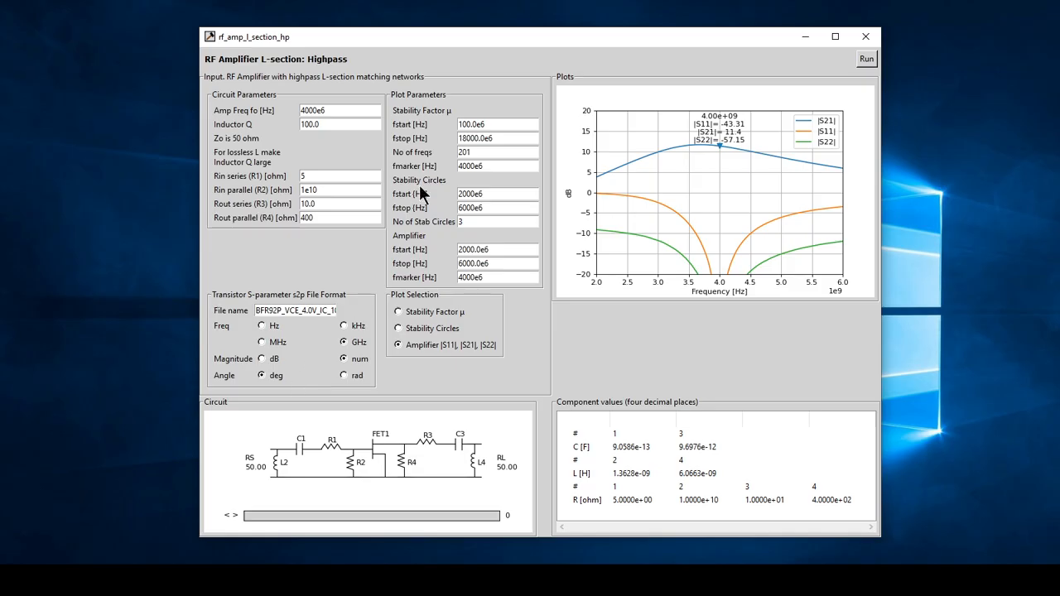
- Set the stability factor fstop to 6000e6 Hz and plot the stability factor µ for the BFR92P transistor
left_click(477, 137)
key("Delete")
key("Delete")
key("Delete")
key("Delete")
key("BackSpace")
key("BackSpace")
key("BackSpace")
key("BackSpace")
key("BackSpace")
type("6000e6")
left_click(397, 311)
left_click(866, 59)
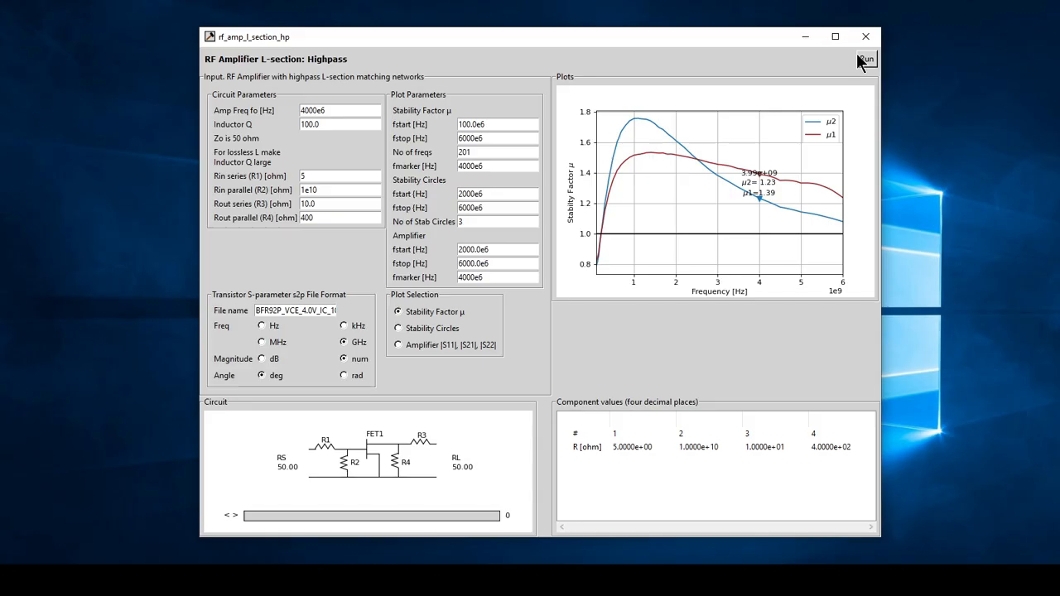
left_click(862, 61)
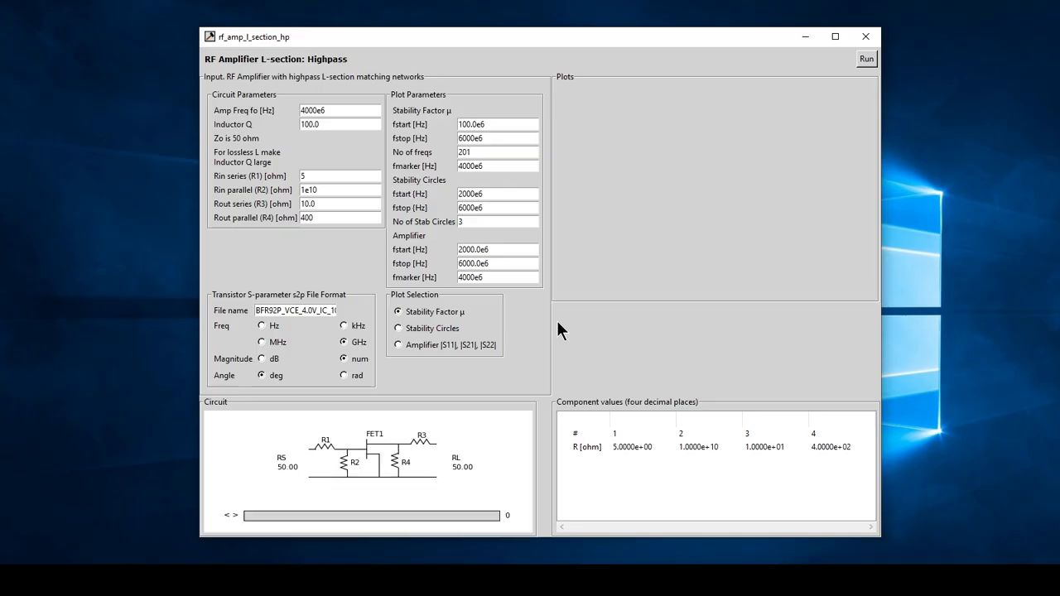
- Plot the BFR92P amplifier |S11|, |S21| and |S22| response, then return to the stability factor µ plot
left_click(398, 345)
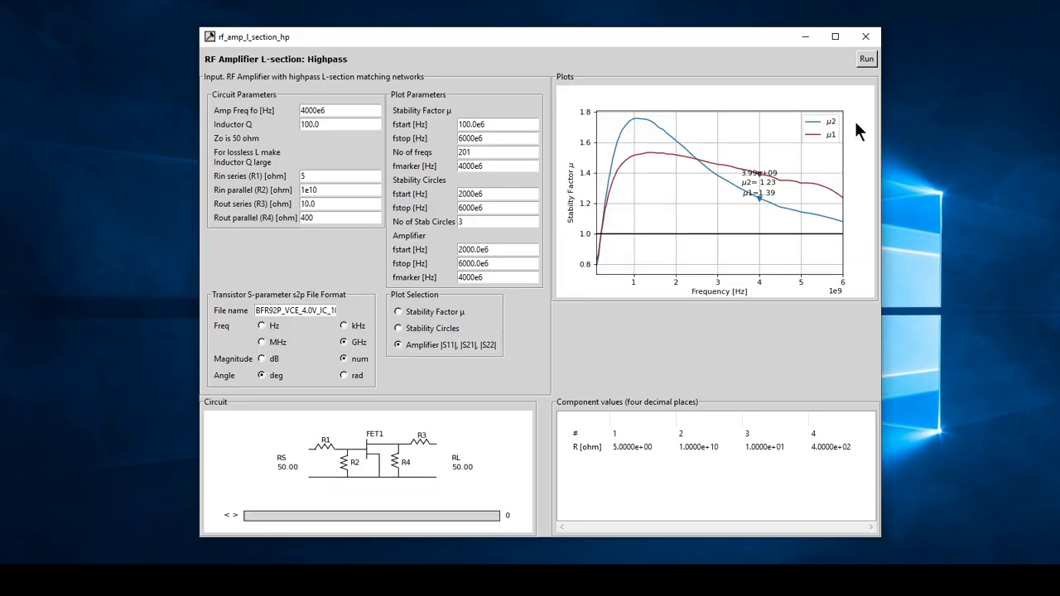
left_click(865, 58)
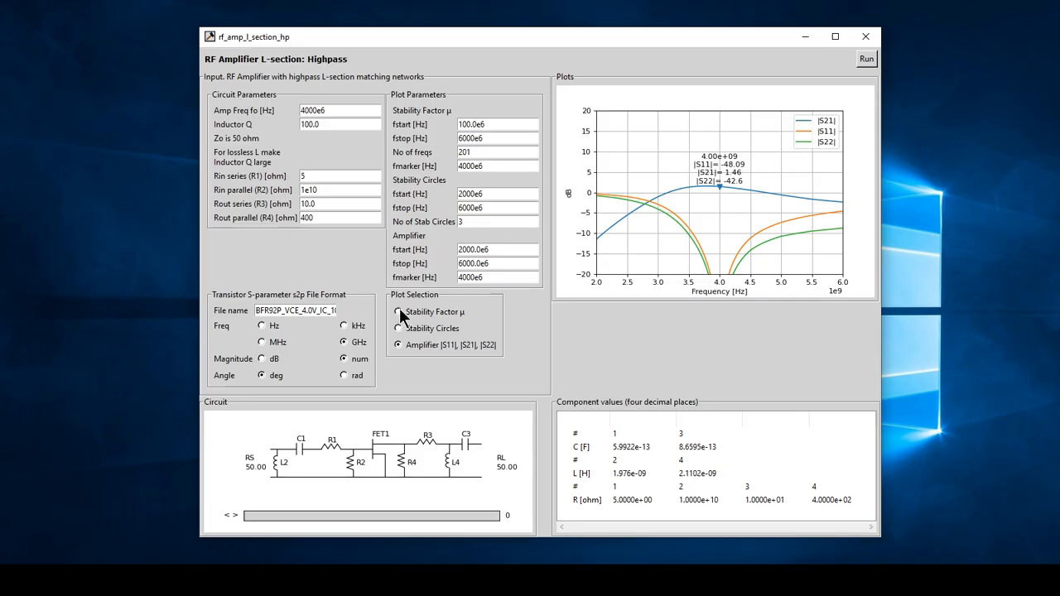
left_click(399, 312)
left_click(865, 61)
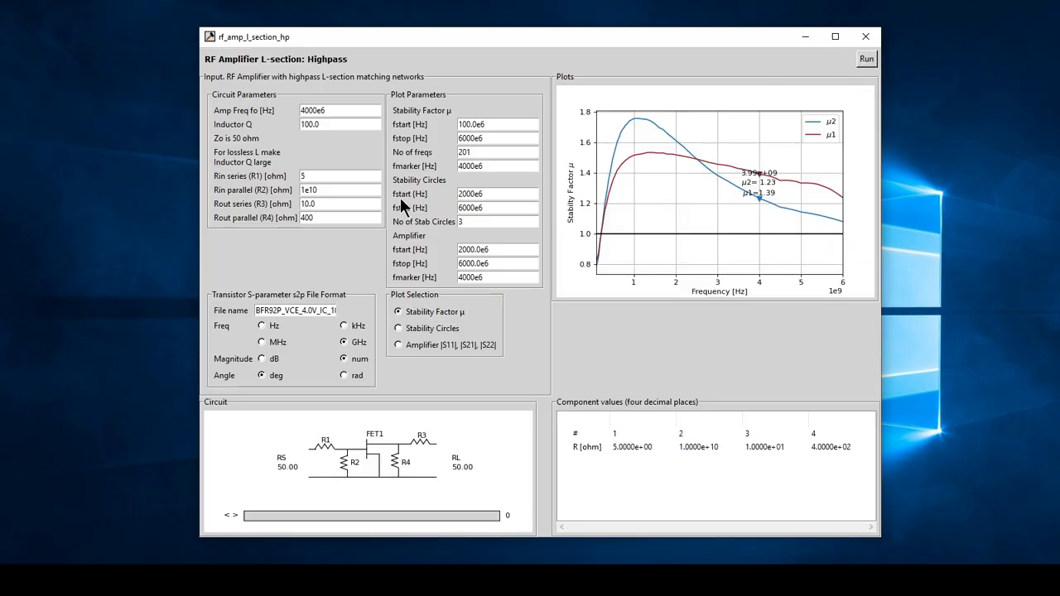
- Set the amplifier frequency fo and the stability circles' fstart to 1000e6 Hz
left_click(303, 110)
key("BackSpace")
type("1")
left_click(459, 192)
key("Delete")
type("1")
- Set the amplifier and stability factor fmarker values to 1000e6 Hz and try to run the simulation
left_click(460, 277)
key("Delete")
type("1")
left_click(460, 165)
key("Delete")
type("1")
left_click(864, 60)
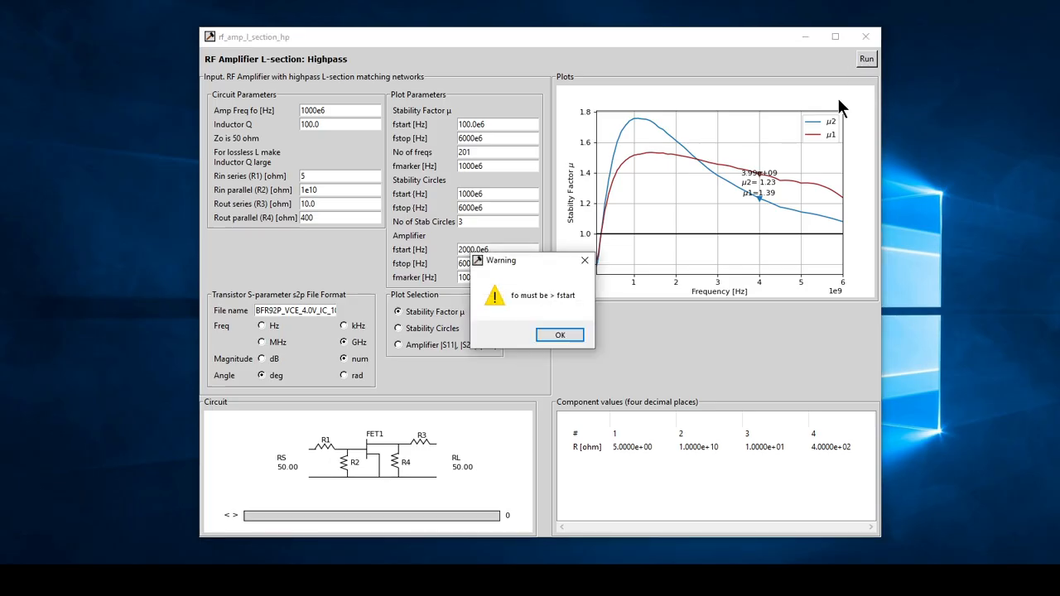
left_click(563, 331)
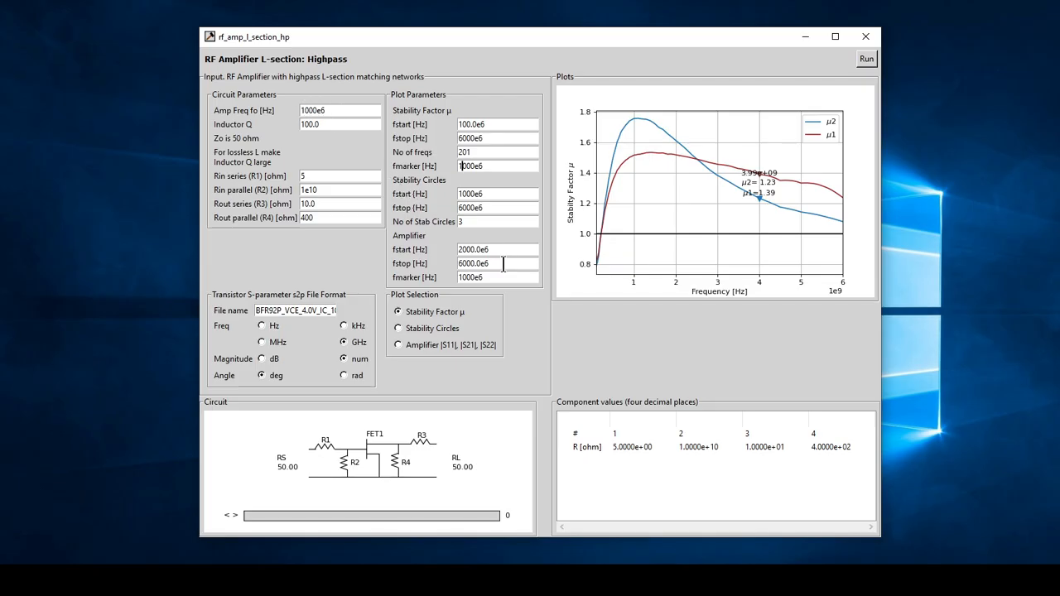
- Set the amplifier plot's fstart to 500.0e6 Hz and plot the amplifier |S11|, |S21| and |S22| response
left_click(461, 249)
key("Delete")
type("5")
left_click(474, 194)
left_click(398, 343)
left_click(861, 62)
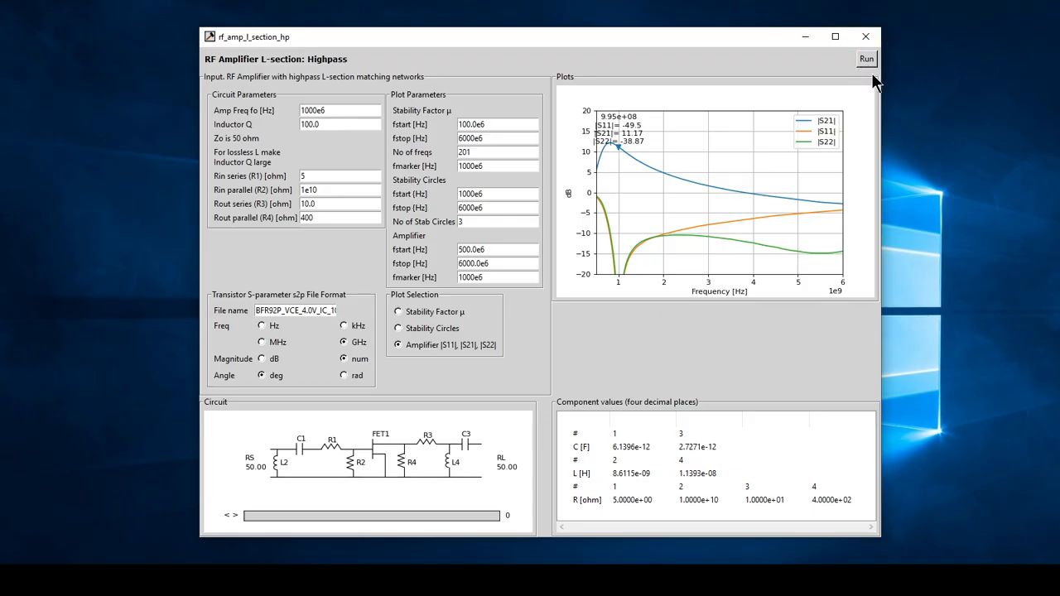
- Plot the stability factor µ, then set the input series resistor R1 to 0 ohm and rerun the plot
left_click(400, 312)
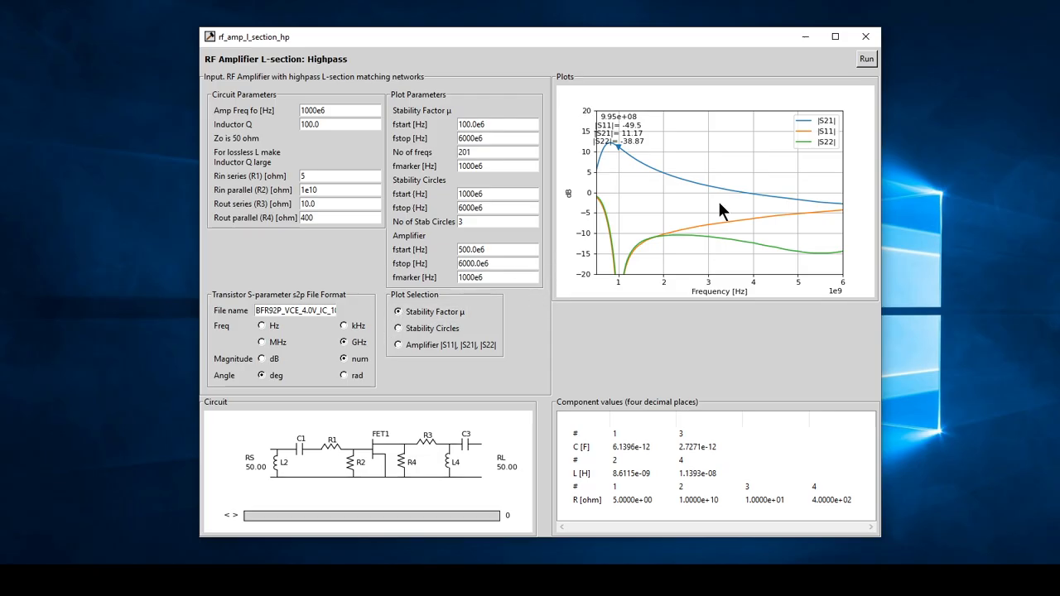
left_click(864, 56)
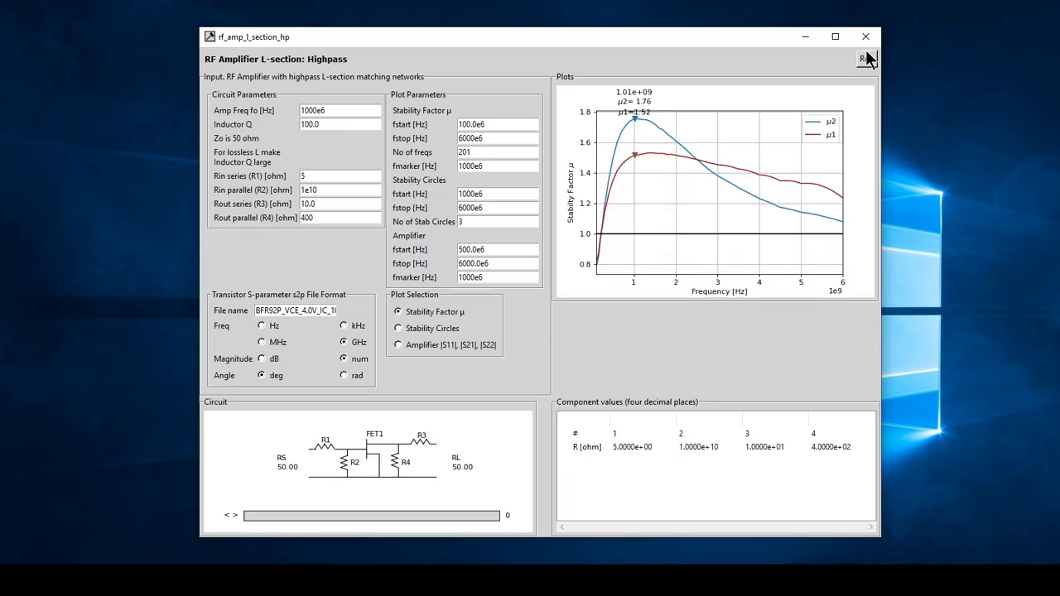
left_click(344, 172)
key("BackSpace")
type("0")
left_click(862, 56)
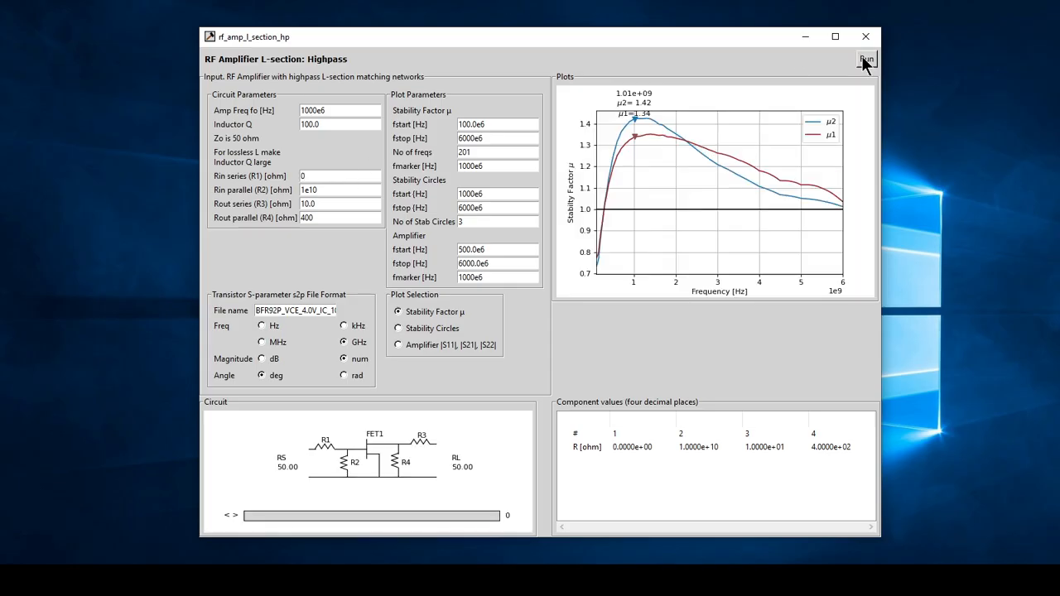
- Set the output parallel resistor R4 to 1e10 ohm and rerun the stability factor µ plot
left_click(321, 217)
key("BackSpace")
key("BackSpace")
key("BackSpace")
type("1e10")
left_click(865, 60)
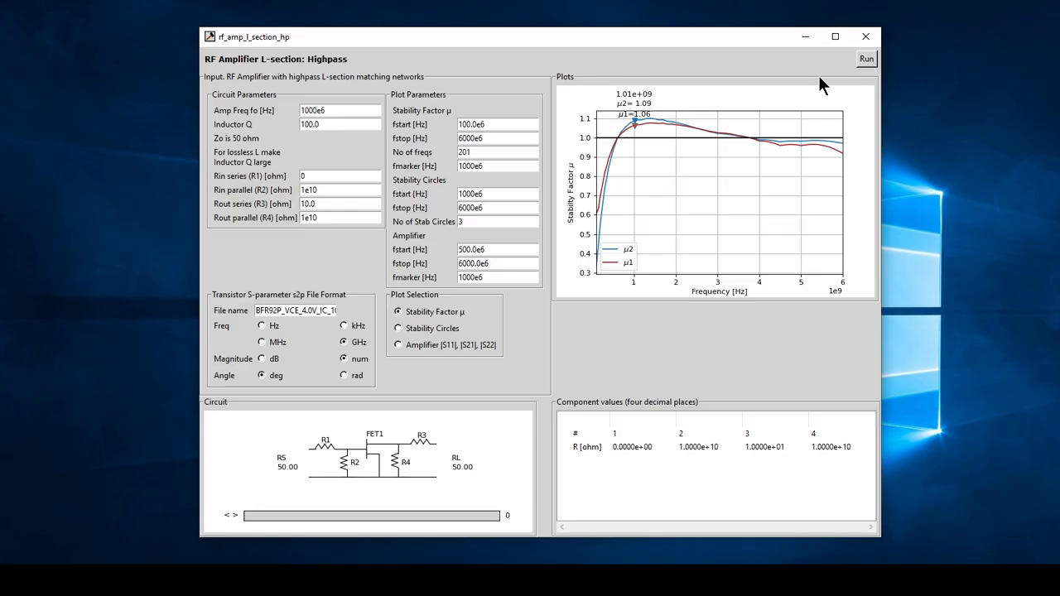
- Set the output series resistor R3 to 0 ohm and rerun the stability factor µ plot
left_click(333, 203)
key("BackSpace")
key("BackSpace")
key("BackSpace")
key("BackSpace")
type("0")
left_click(861, 60)
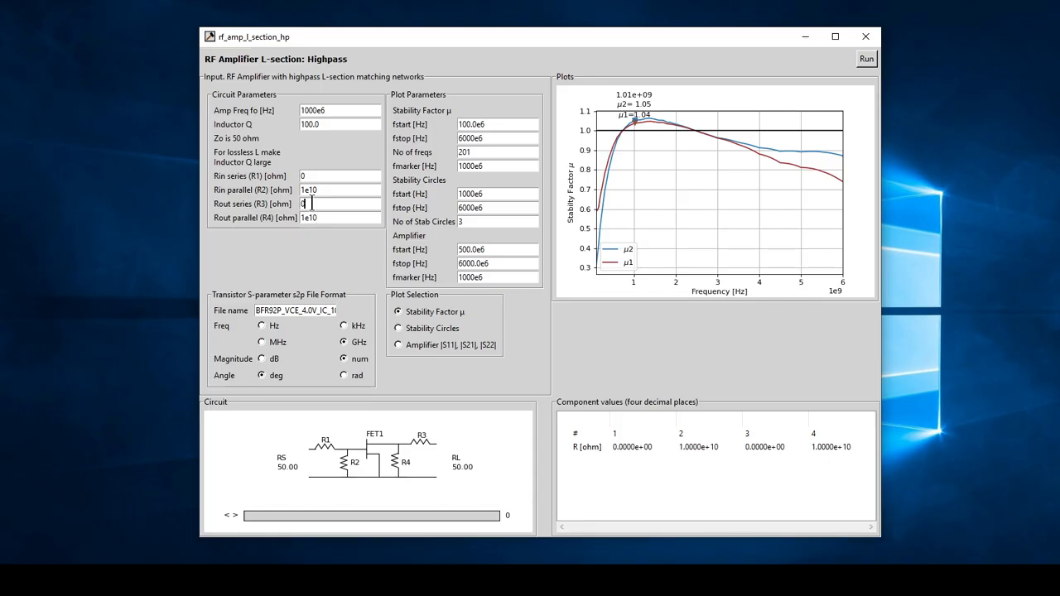
- Restore the output series resistor R3 to 10 ohm and rerun the stability factor µ plot
key("BackSpace")
type("10")
left_click(856, 57)
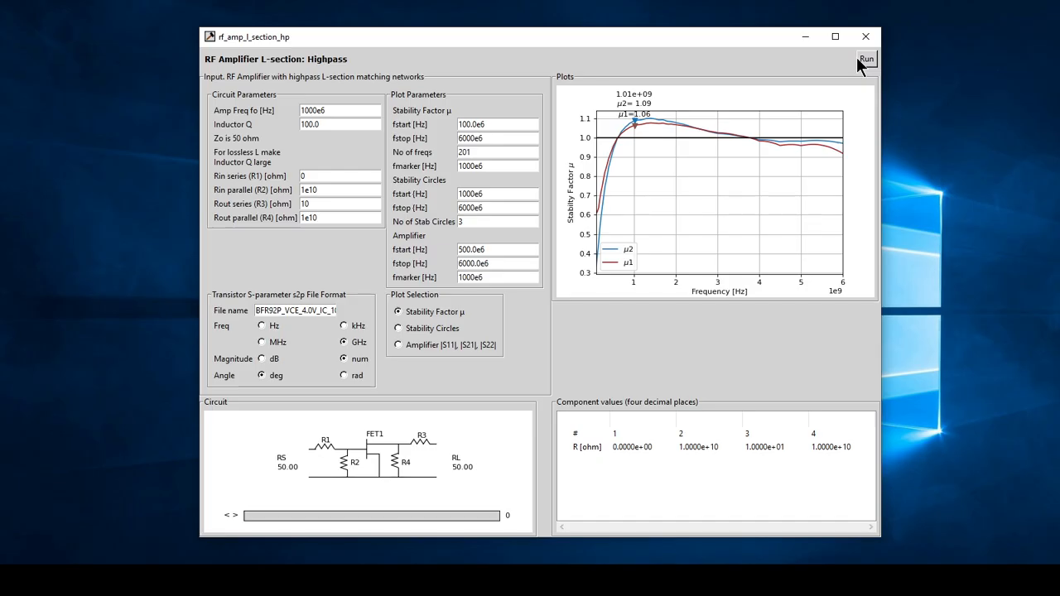
- Plot the amplifier response, the stability factor µ and the stability circles in turn with only the output series resistor active
left_click(397, 344)
left_click(862, 54)
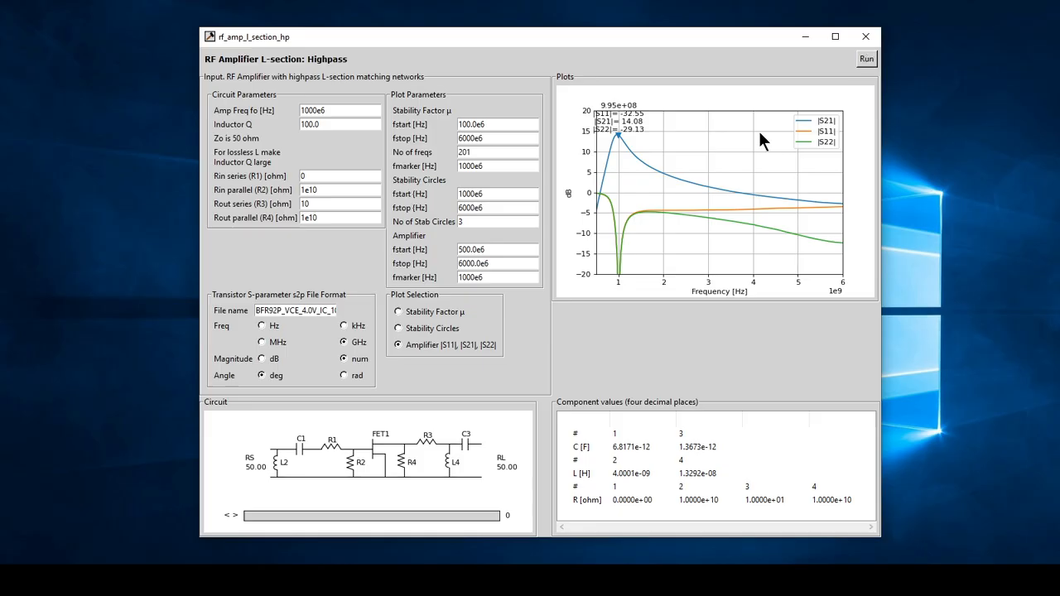
left_click(398, 313)
left_click(865, 60)
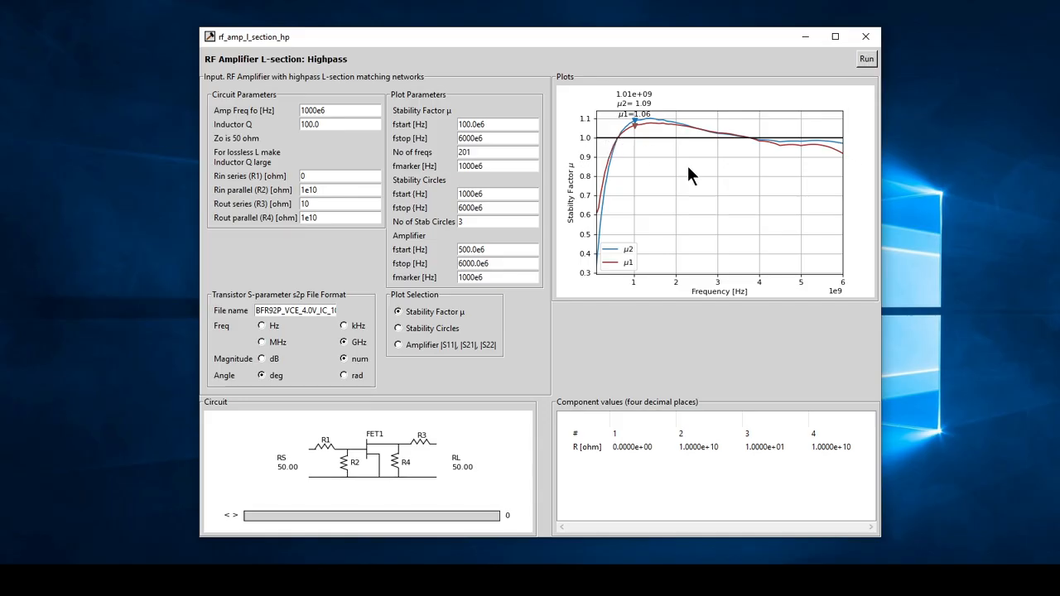
left_click(398, 328)
left_click(863, 56)
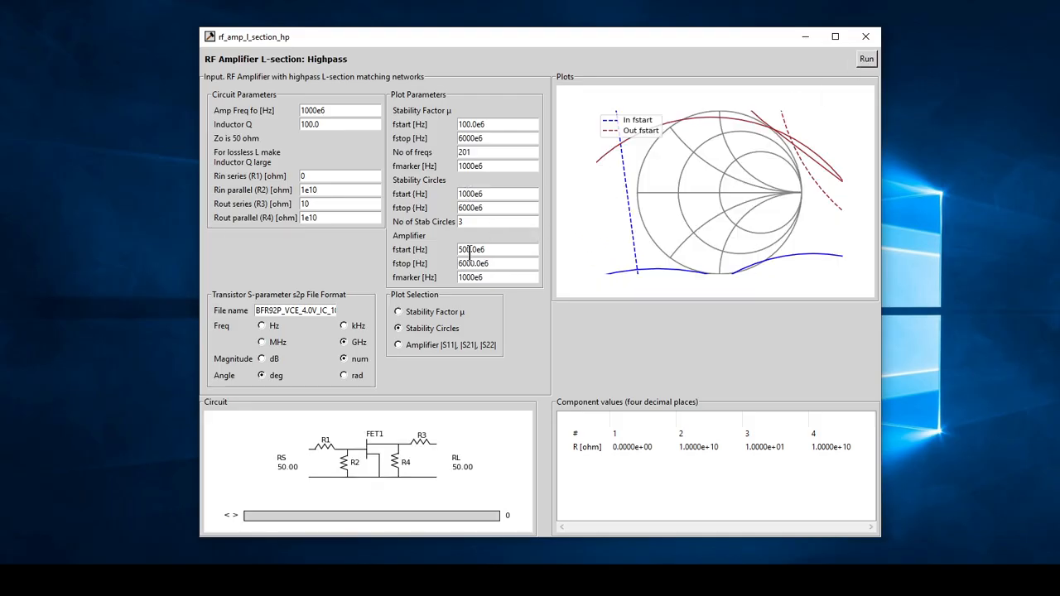
- Set the stability circles' fstart to 500e6 Hz and replot the circles, then plot the amplifier response
left_click(465, 194)
key("BackSpace")
key("BackSpace")
type("5")
left_click(861, 56)
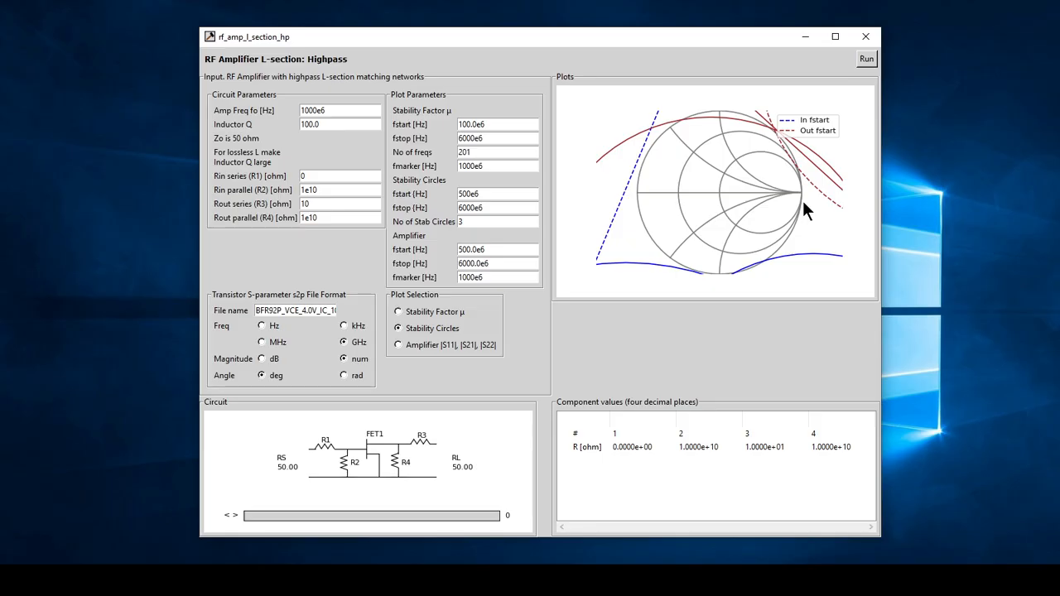
left_click(399, 345)
left_click(865, 60)
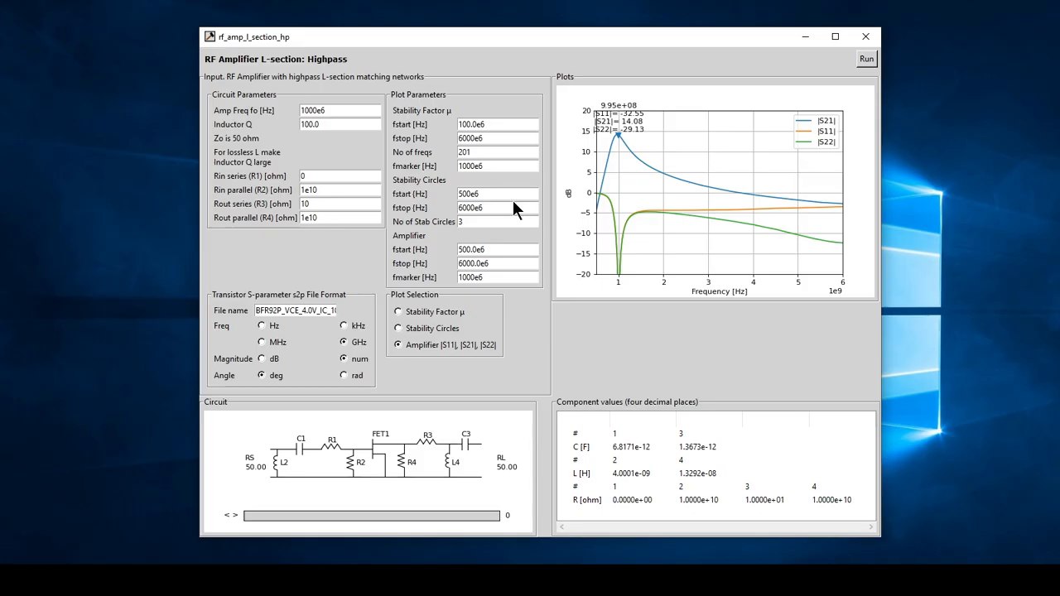
- Close the highpass L-section design and open the Transmission lines: Open Stubs matching network design
left_click(865, 36)
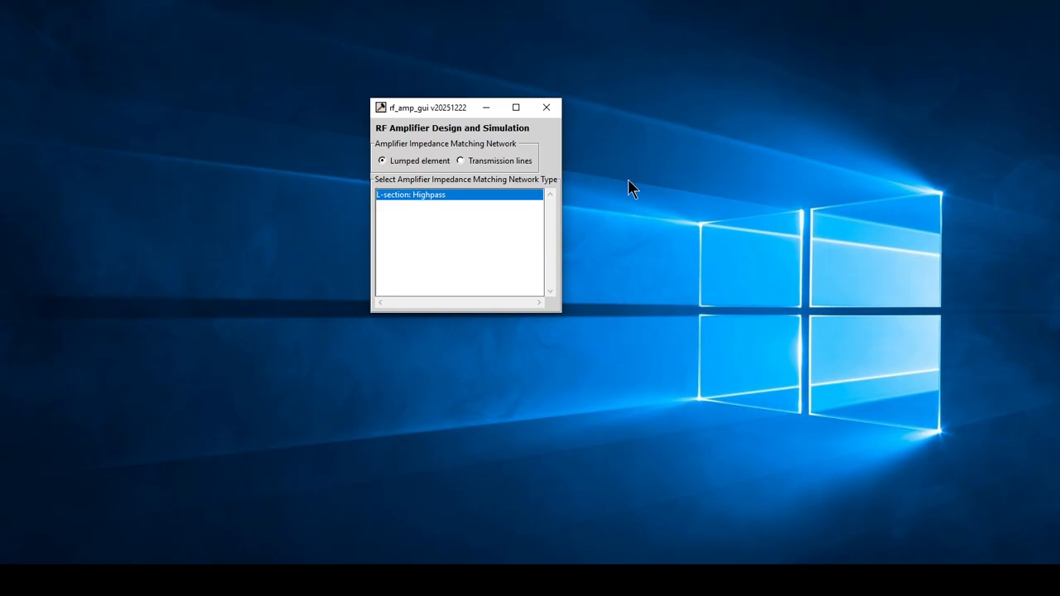
left_click(487, 162)
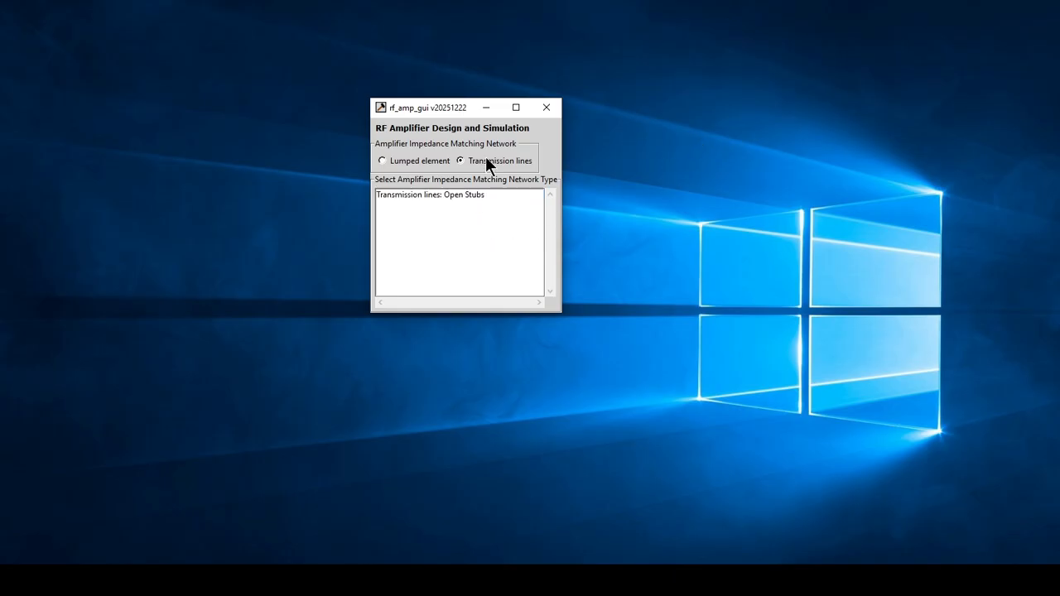
double_click(457, 194)
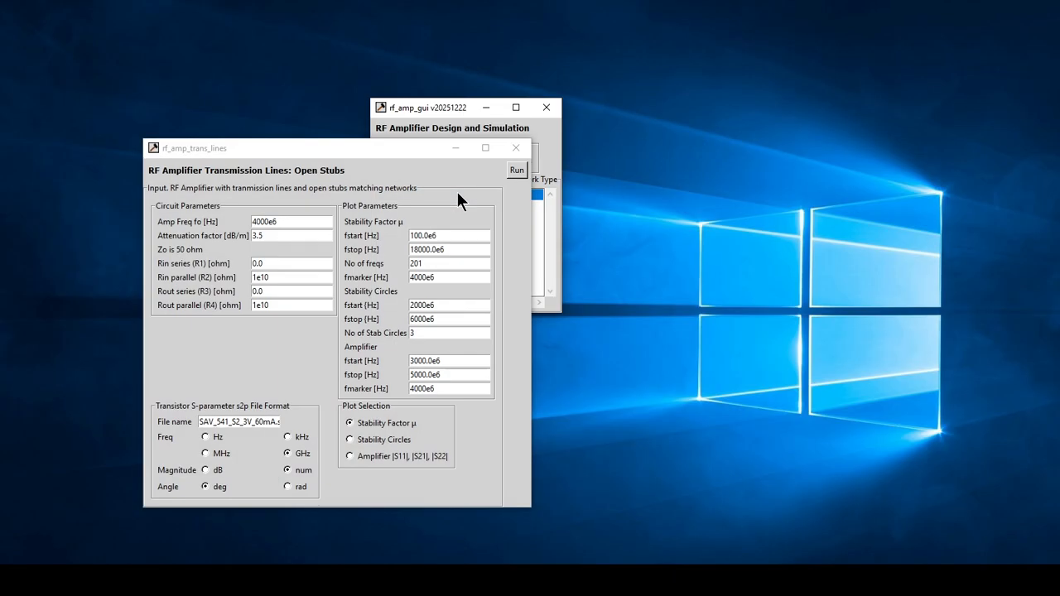
- Run the open-stub design's stability factor µ plot with default values, then plot its amplifier |S11|, |S21| and |S22| response
left_click(515, 170)
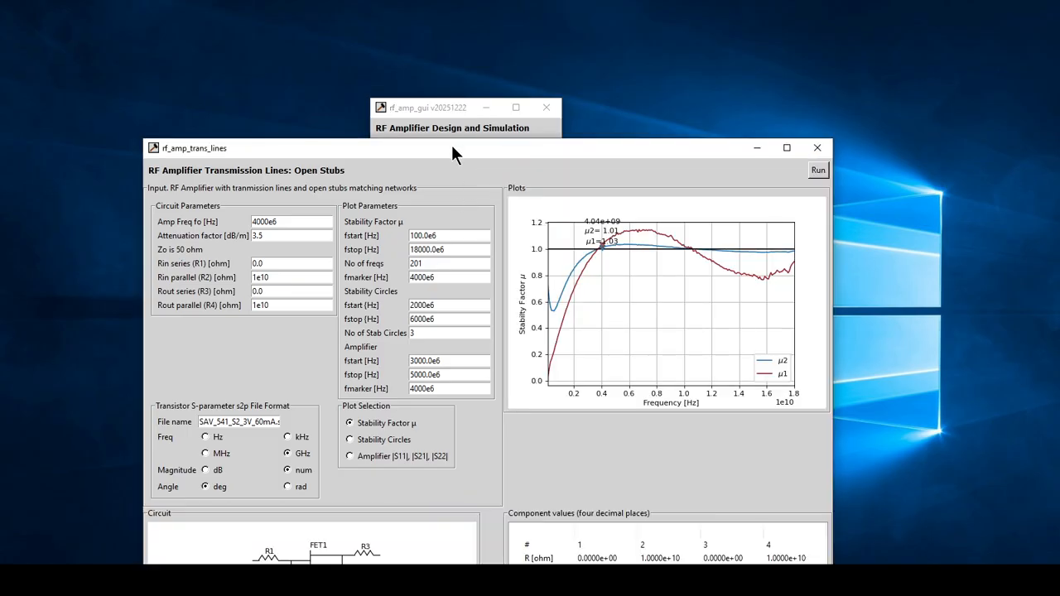
left_click_drag(451, 146, 542, 21)
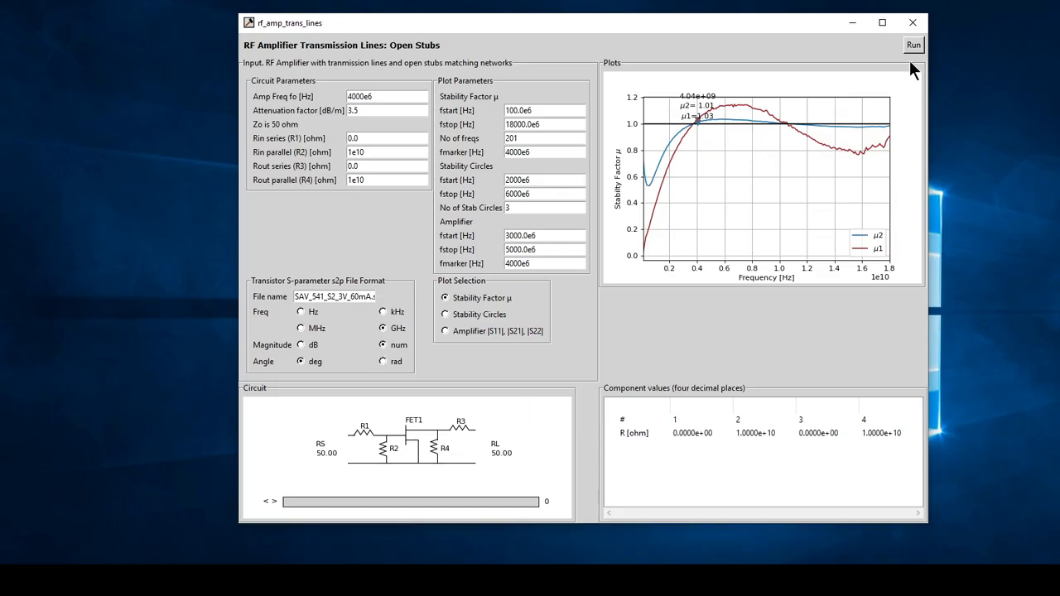
left_click(445, 331)
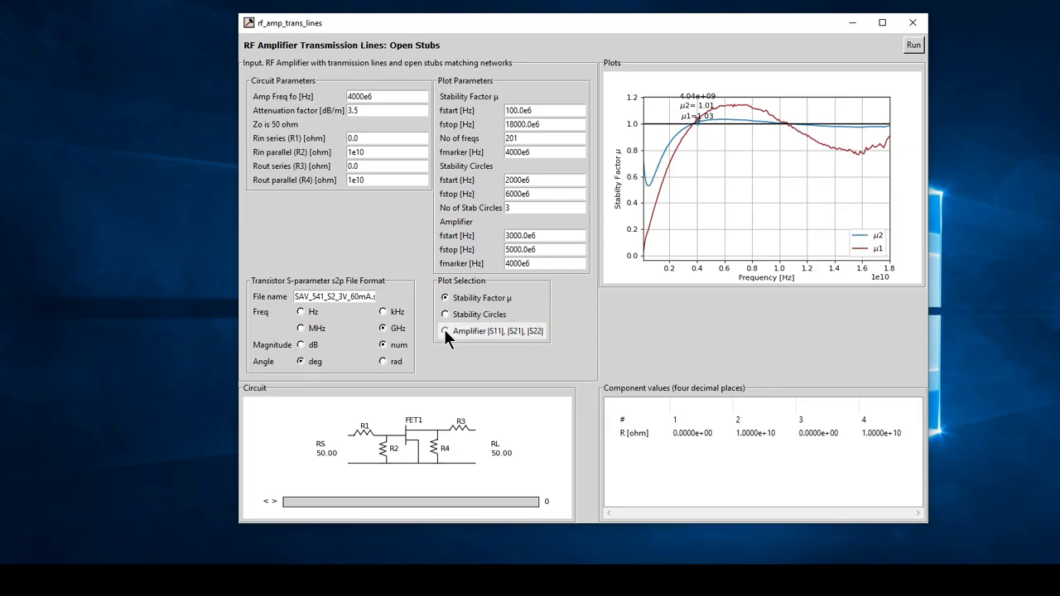
left_click(911, 45)
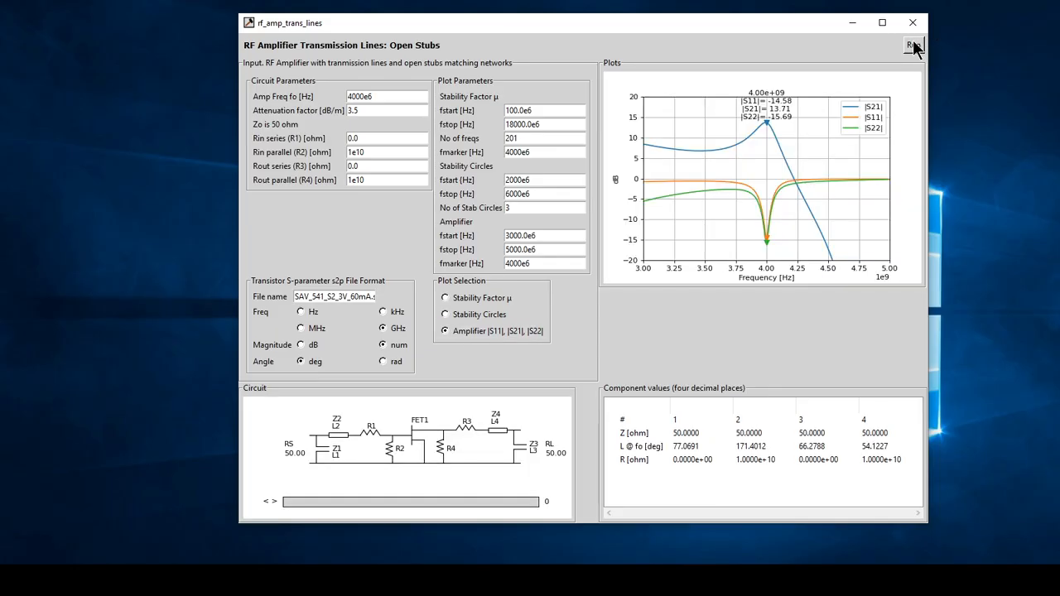